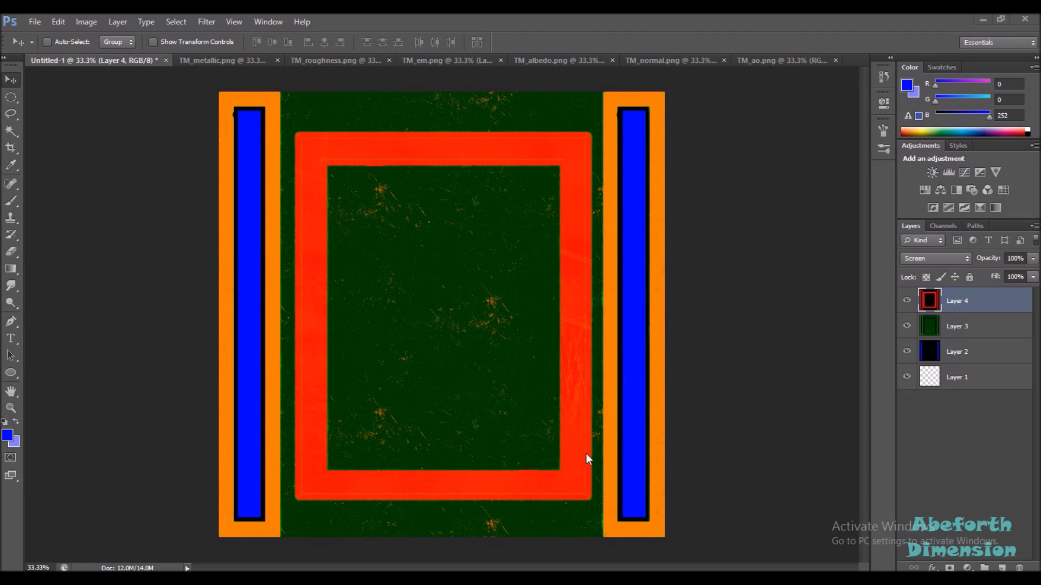
# Switch from the Photoshop composite to the TM material graph in Unreal Editor with Alt+Tab
pyautogui.hotkey('alt', 'Tab')
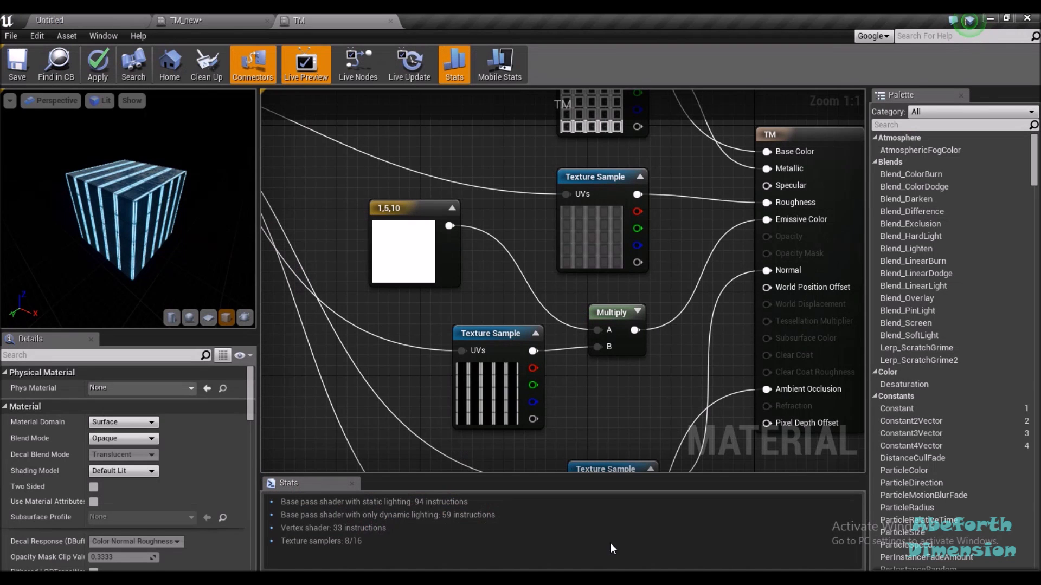
# Inspect the TM material's glowing tiles from above and low, then return to the Untitled level
pyautogui.scroll(-5, 412, 300)
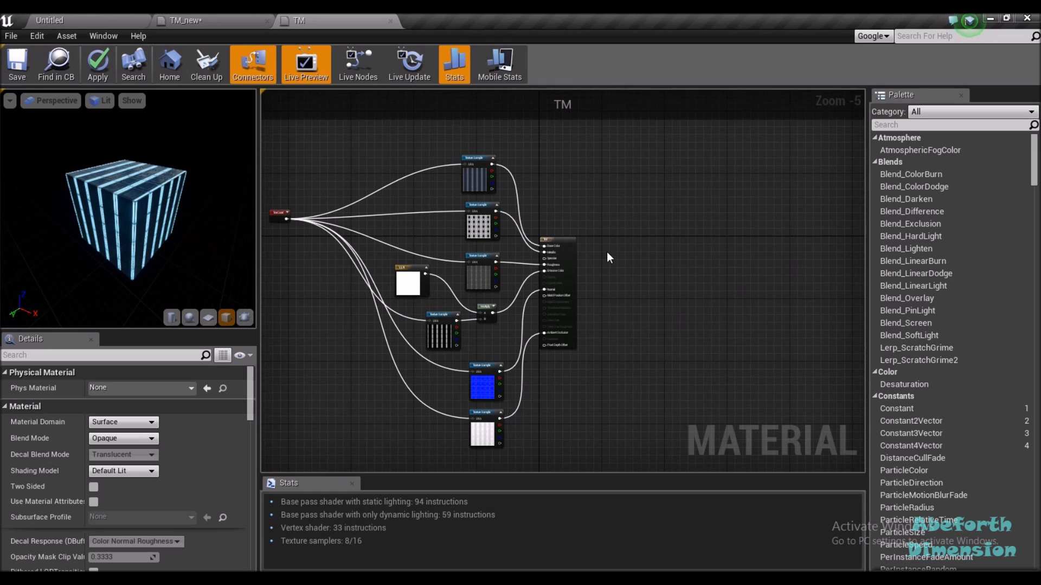
pyautogui.scroll(3, 451, 311)
pyautogui.moveTo(212, 259); pyautogui.dragTo(216, 252)
pyautogui.scroll(3, 171, 174)
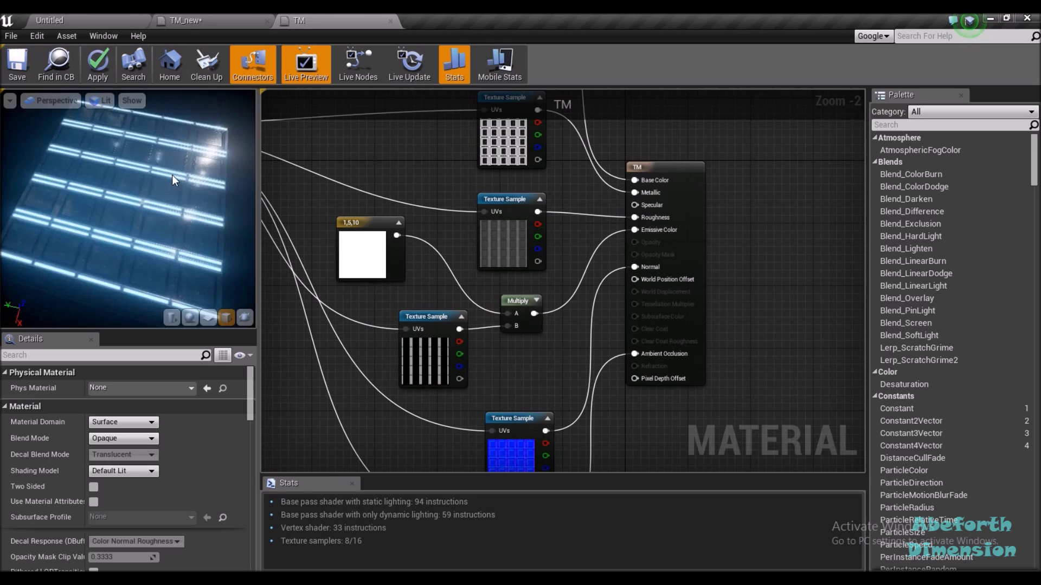
pyautogui.moveTo(171, 183); pyautogui.dragTo(84, 250)
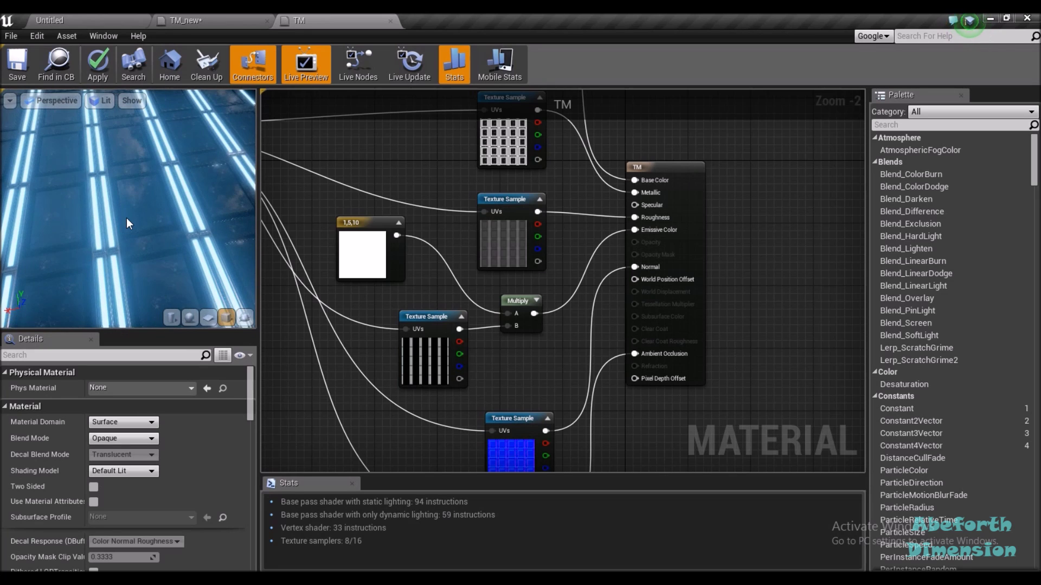
pyautogui.scroll(-5, 128, 222)
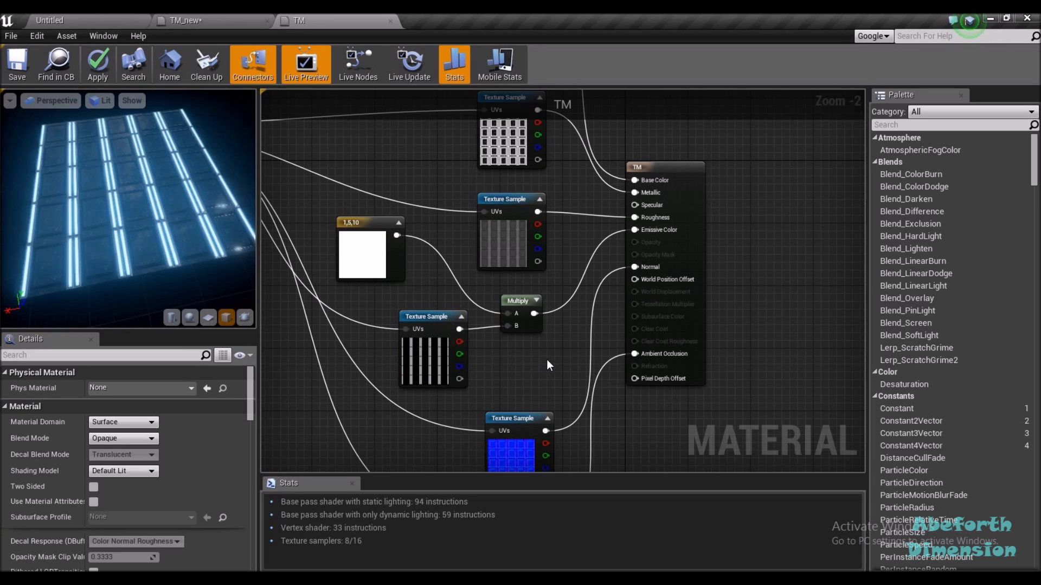
pyautogui.click(108, 22)
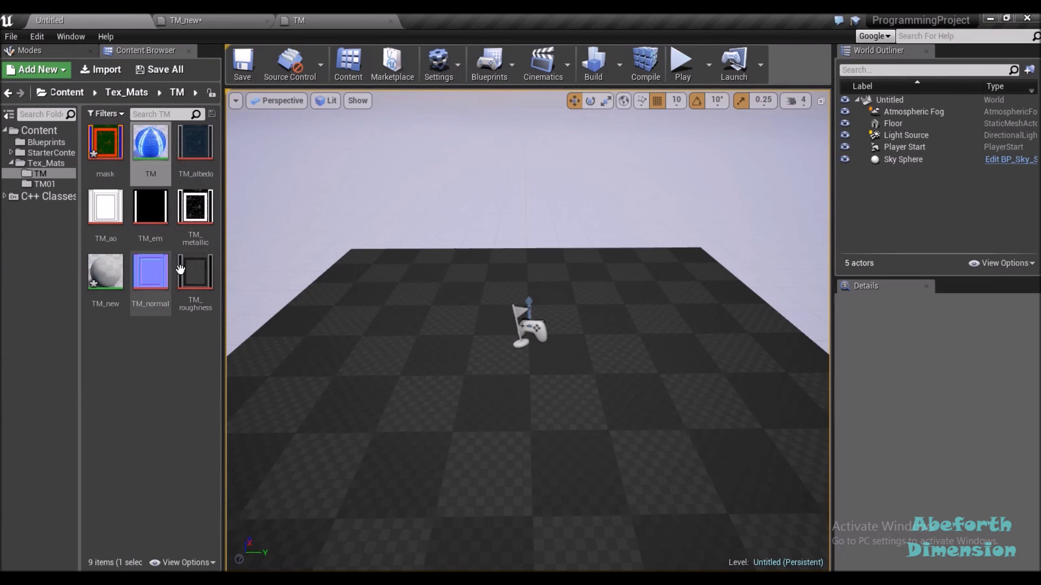
# Select the TM_albedo, ao, normal, roughness, metallic and em textures in the Content Browser
pyautogui.moveTo(198, 156)
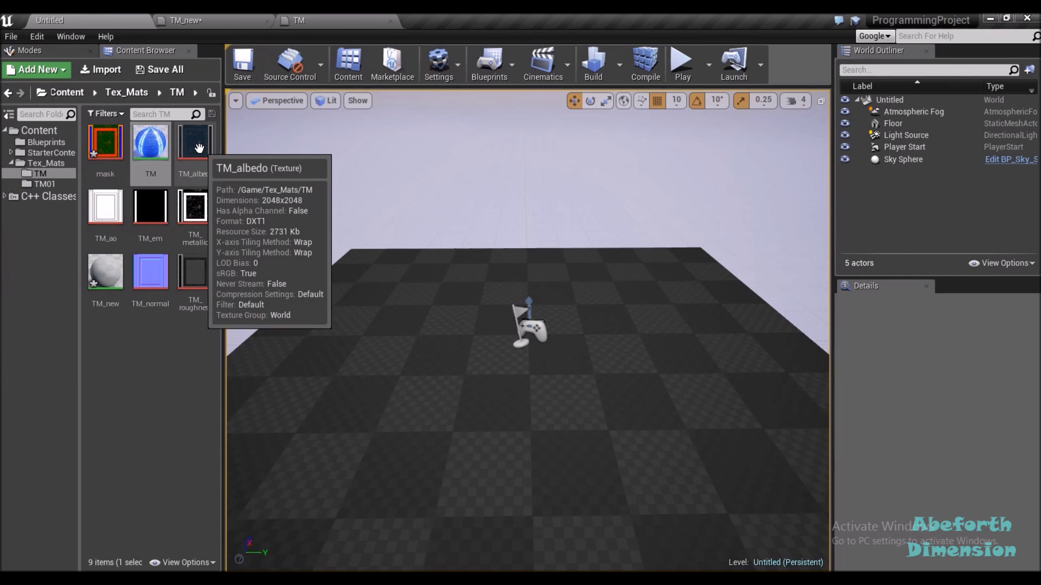
pyautogui.click(199, 148)
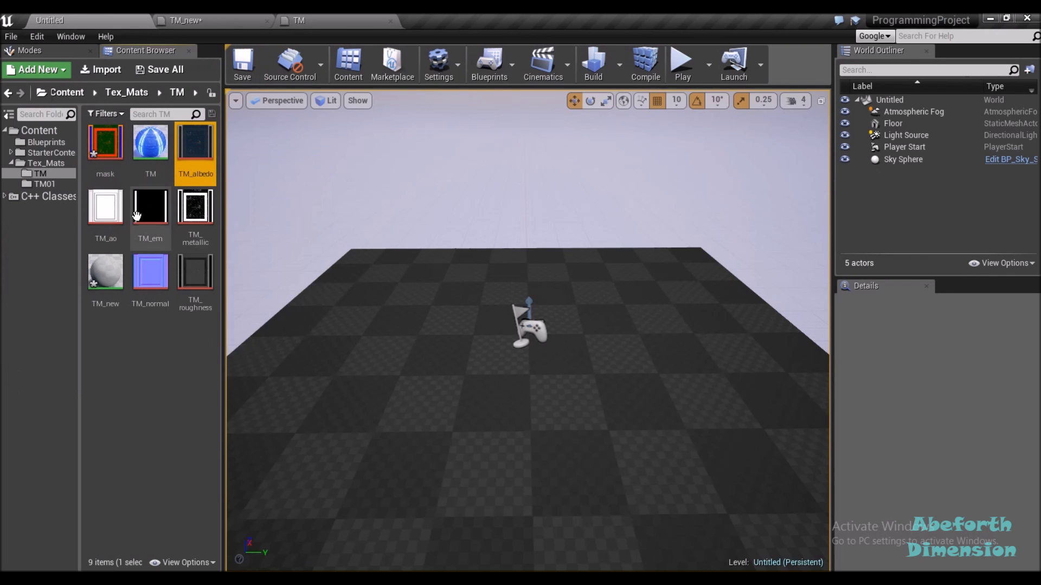
pyautogui.click(115, 220)
pyautogui.click(151, 274)
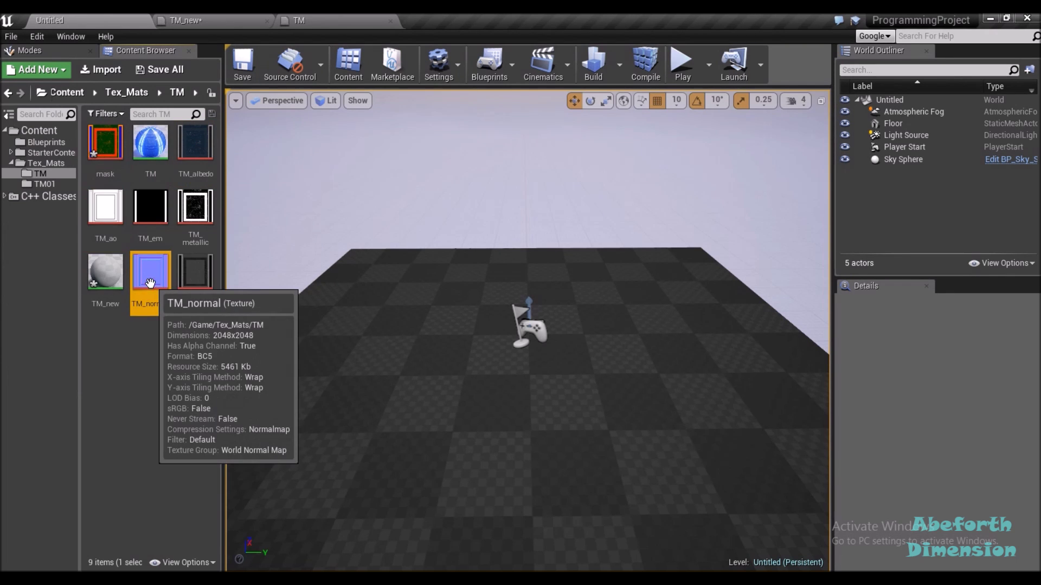
pyautogui.click(194, 293)
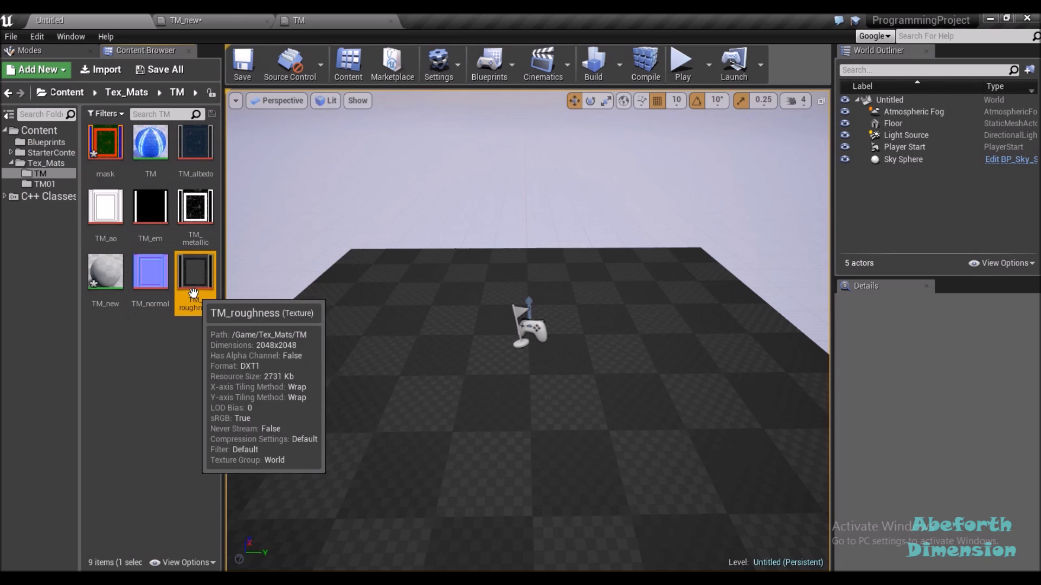
pyautogui.click(191, 239)
pyautogui.click(151, 214)
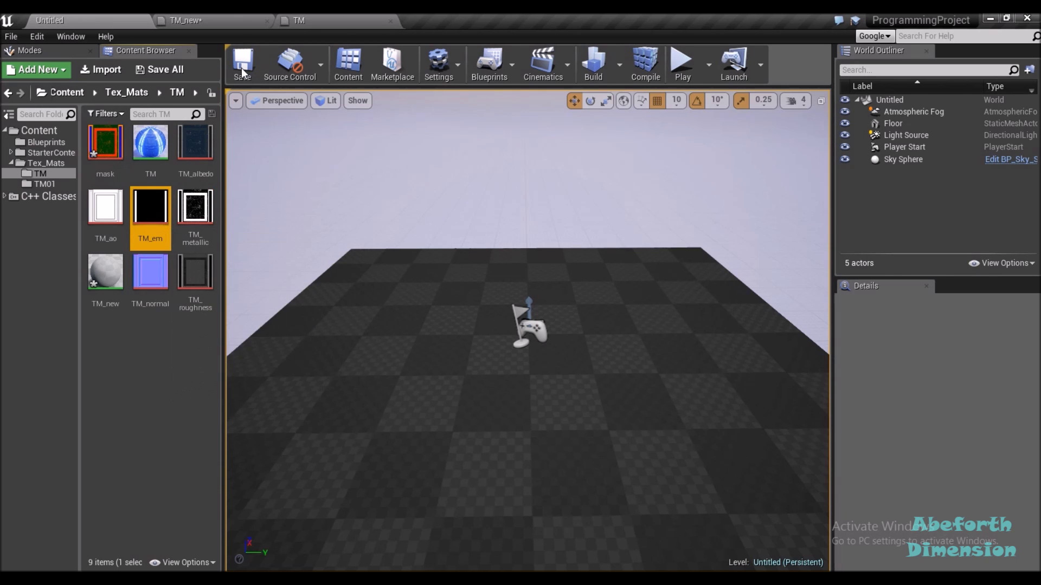
# Look over the TM material graph again
pyautogui.click(289, 20)
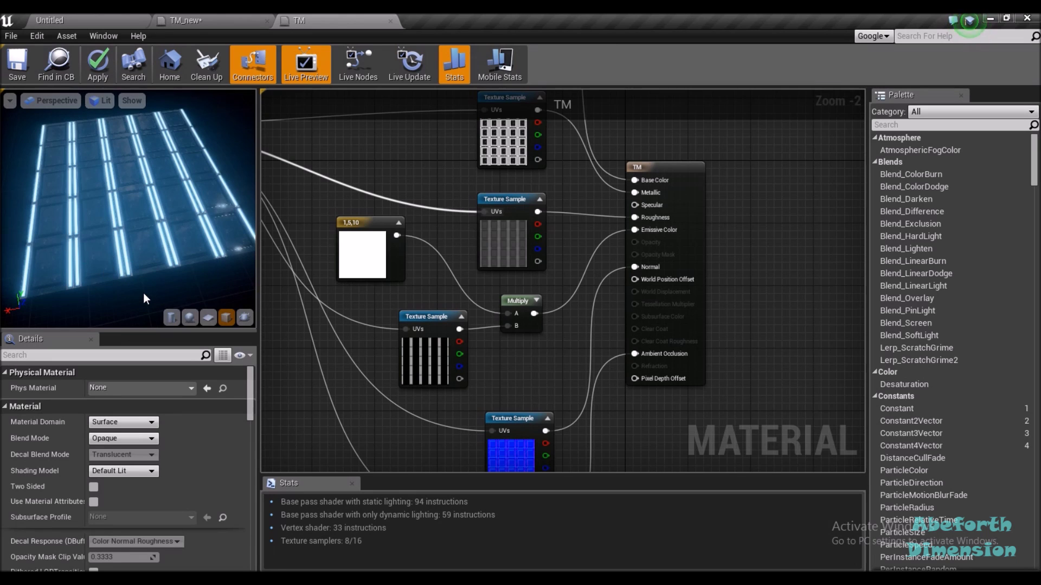
pyautogui.scroll(5, 143, 292)
pyautogui.scroll(-3, 143, 292)
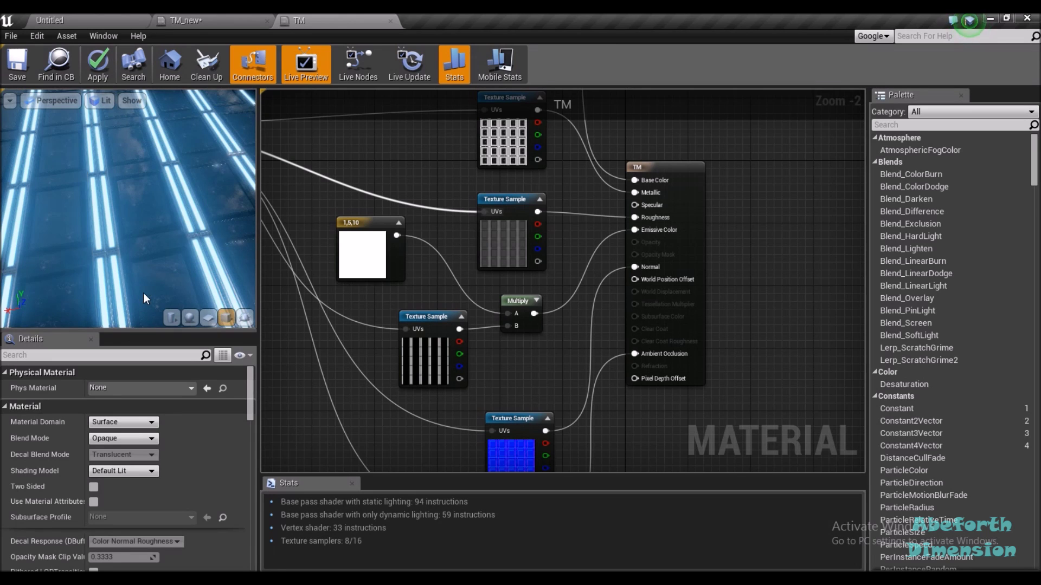
# In the Untitled level, compare the roughness, metallic and emission textures with the packed mask
pyautogui.click(79, 16)
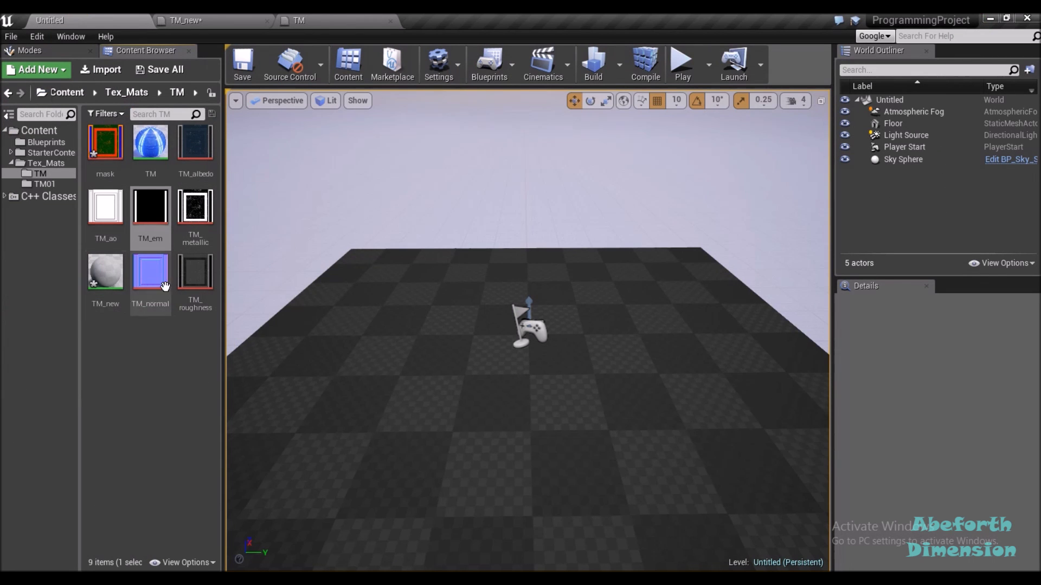
pyautogui.moveTo(186, 282)
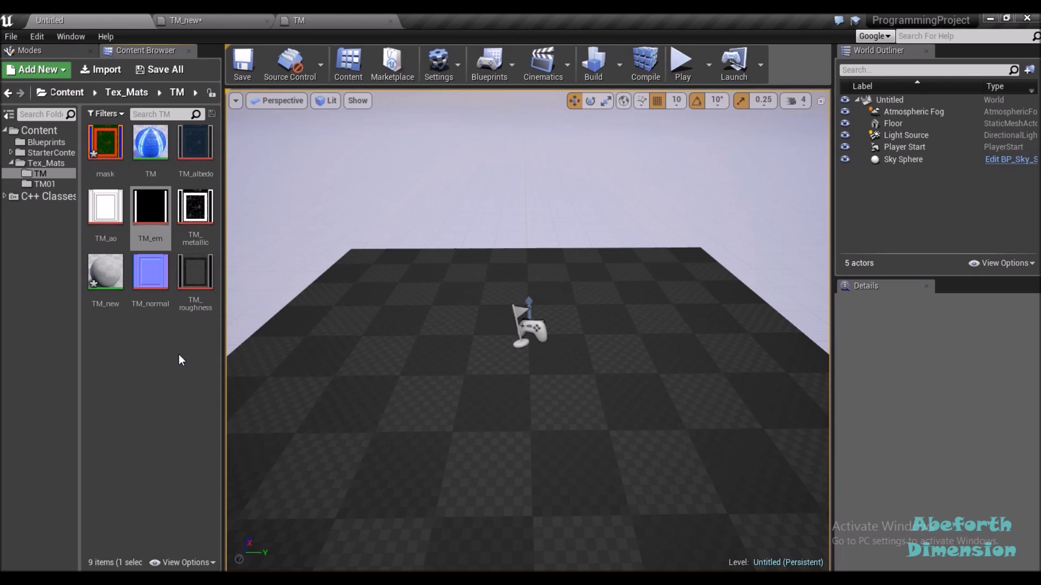
pyautogui.click(187, 271)
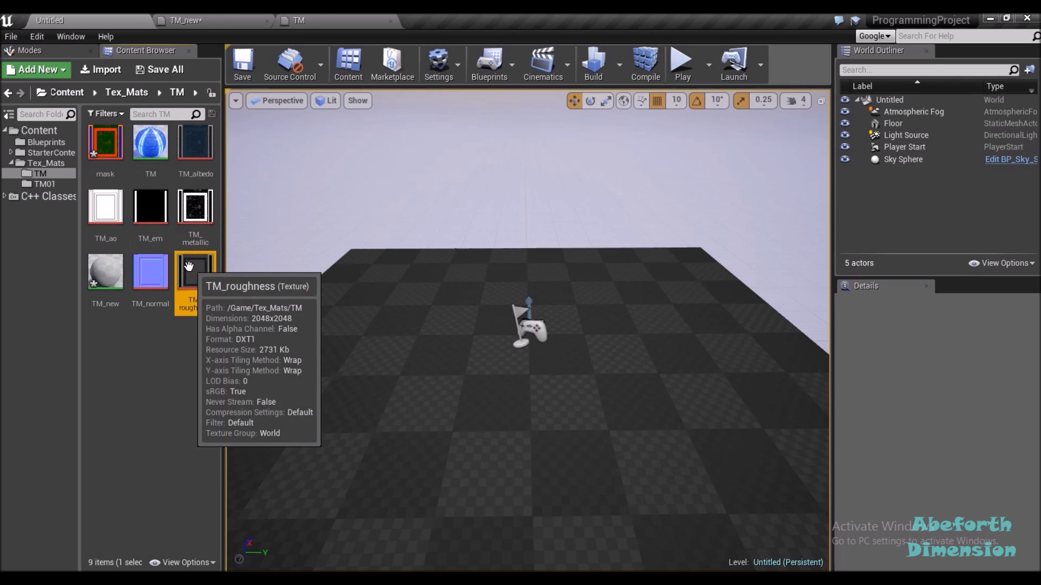
pyautogui.click(180, 236)
pyautogui.click(150, 209)
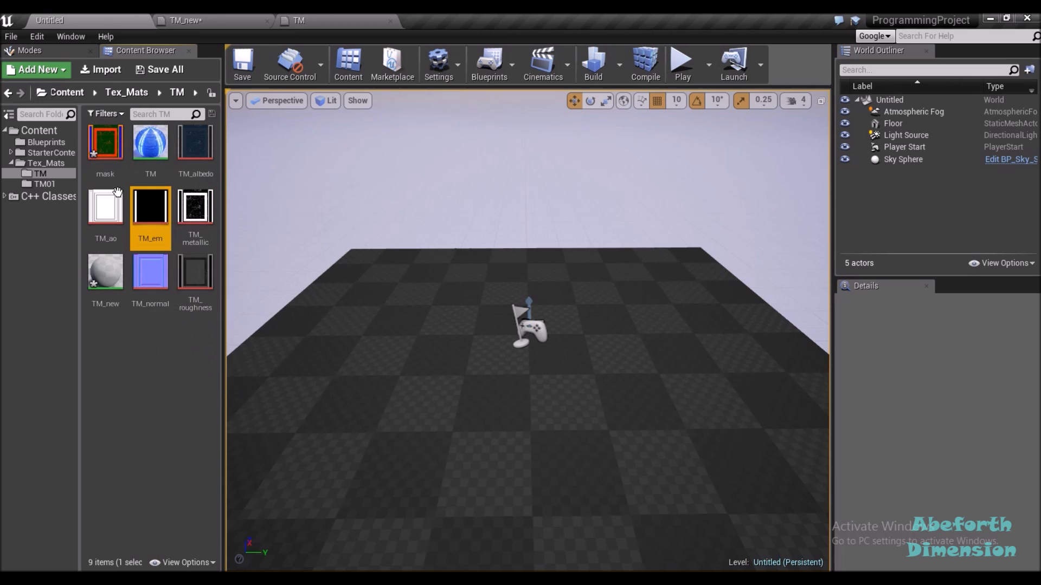
pyautogui.click(106, 173)
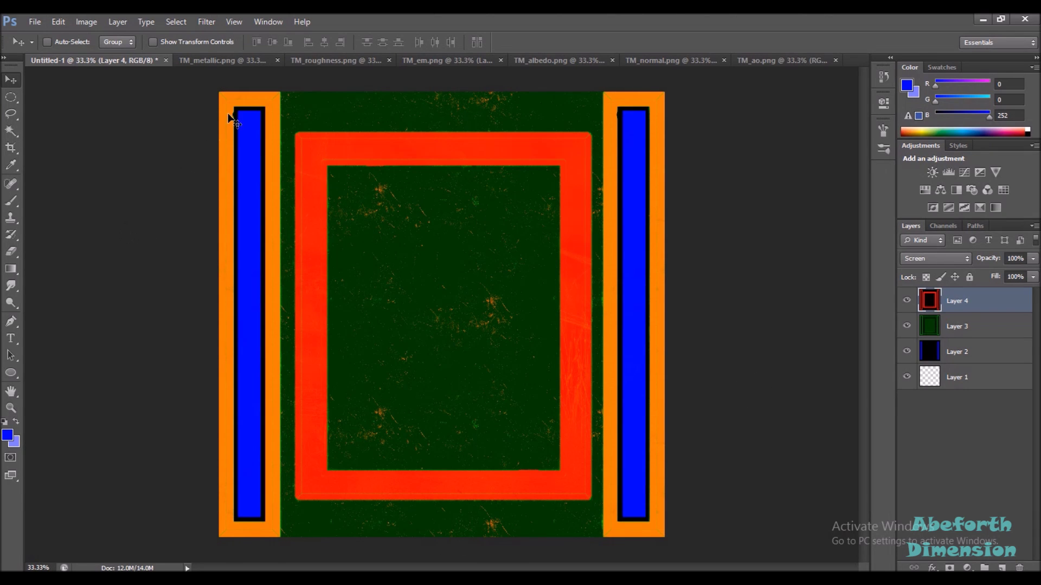
# Flip through the TM albedo, normal, ao, metallic, roughness and em documents, ending on albedo
pyautogui.click(528, 62)
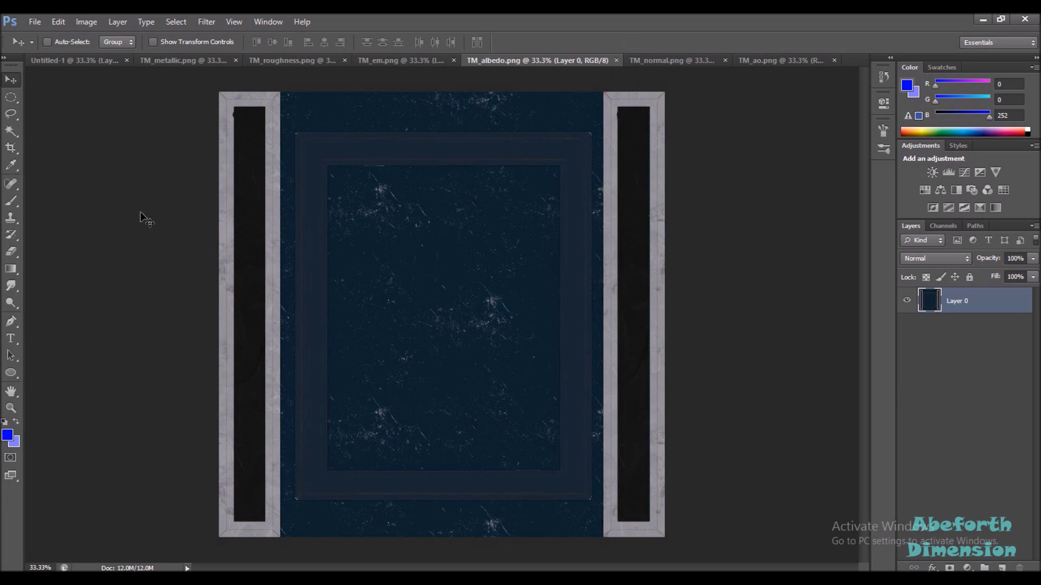
pyautogui.click(654, 63)
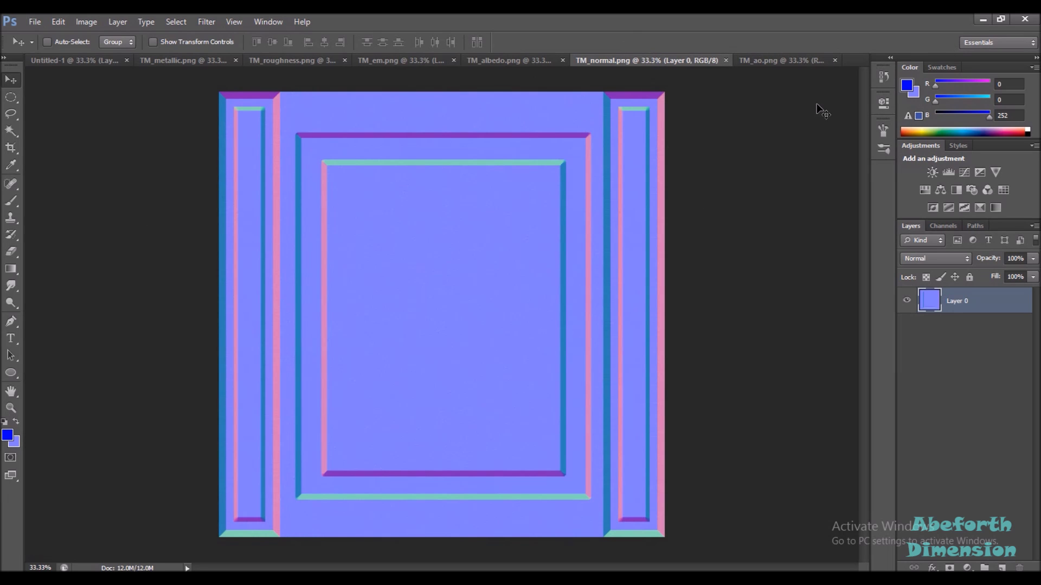
pyautogui.click(766, 62)
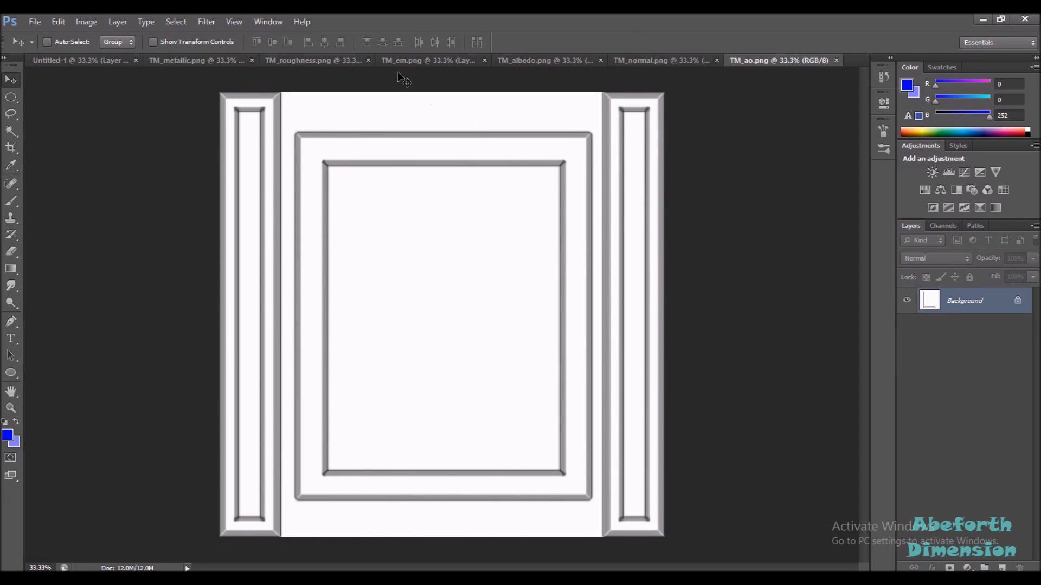
pyautogui.click(182, 63)
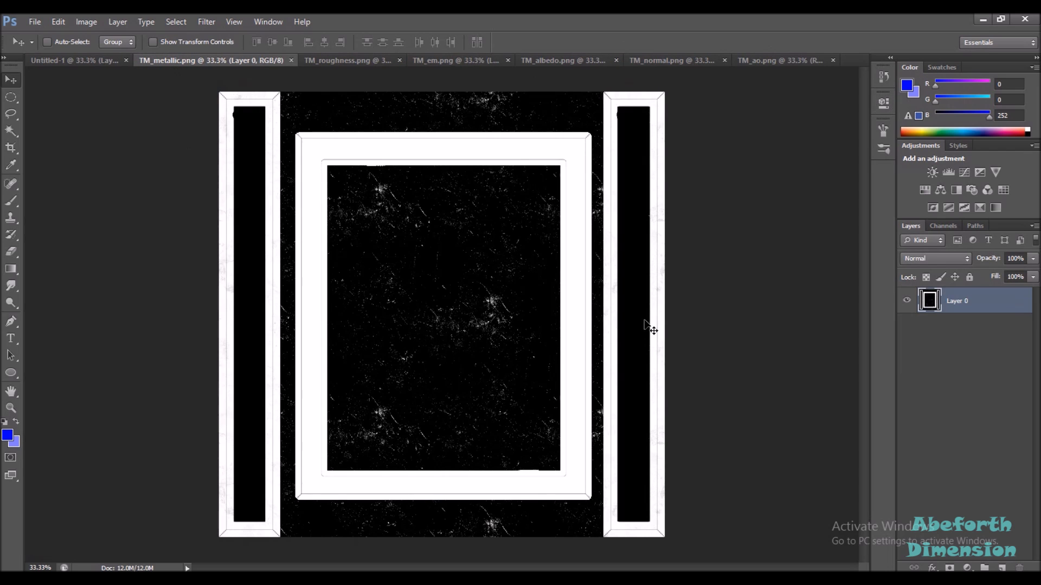
pyautogui.click(335, 63)
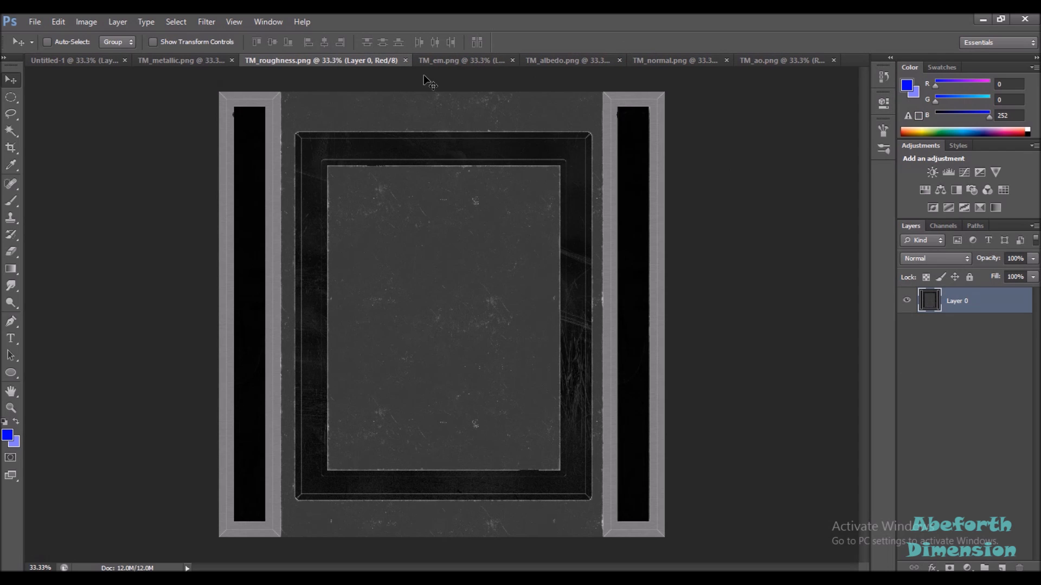
pyautogui.click(431, 62)
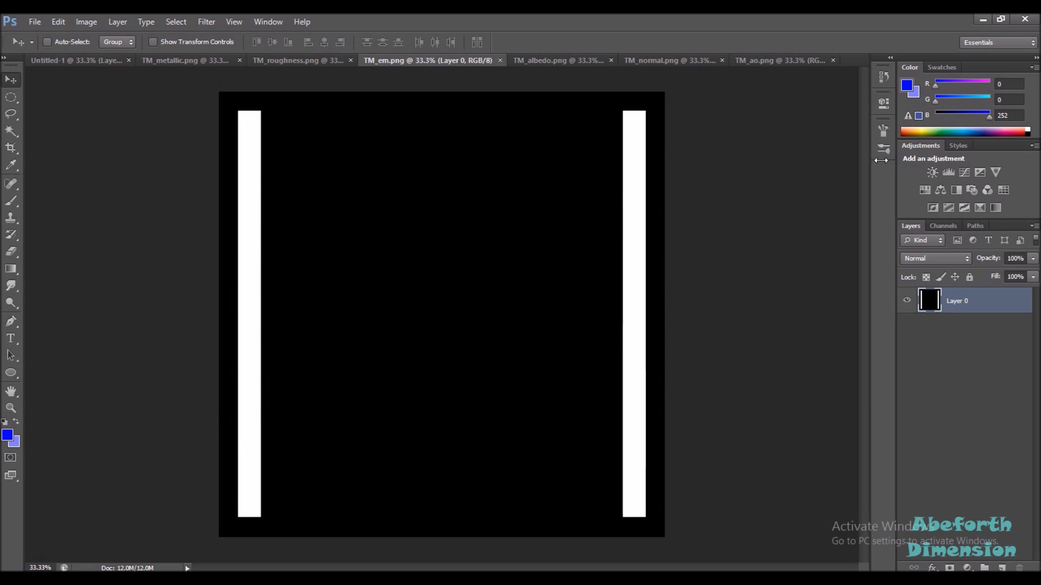
pyautogui.click(572, 62)
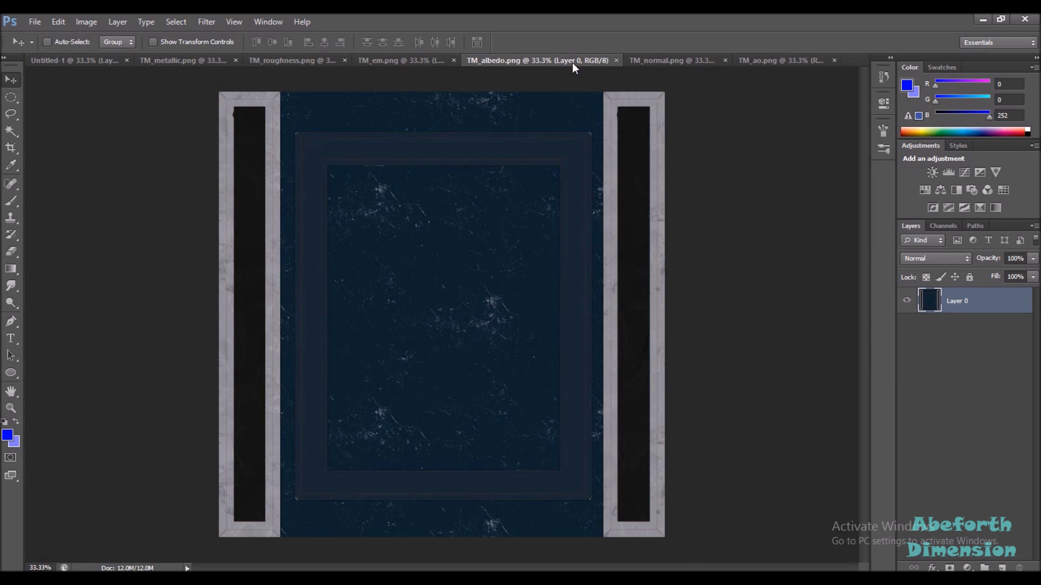
# Close the TM_albedo, TM_normal and TM_ao documents
pyautogui.click(616, 60)
pyautogui.click(655, 62)
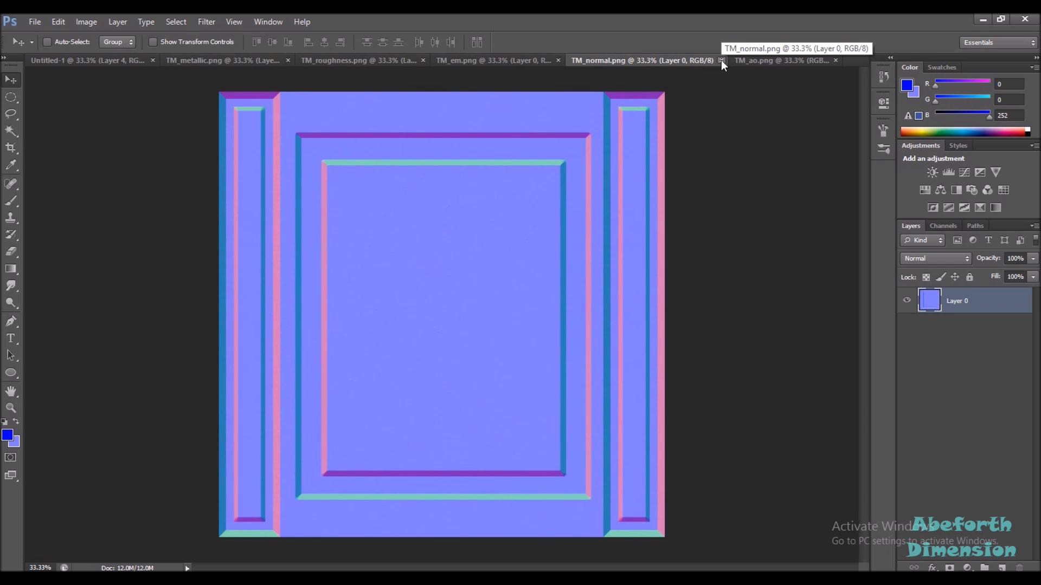
pyautogui.click(721, 60)
pyautogui.click(705, 61)
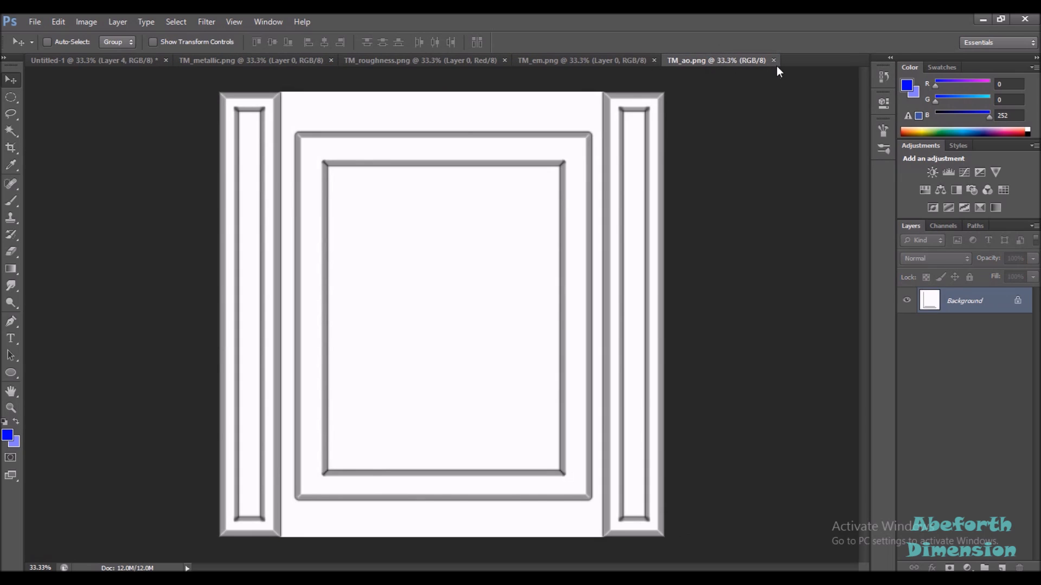
pyautogui.click(774, 61)
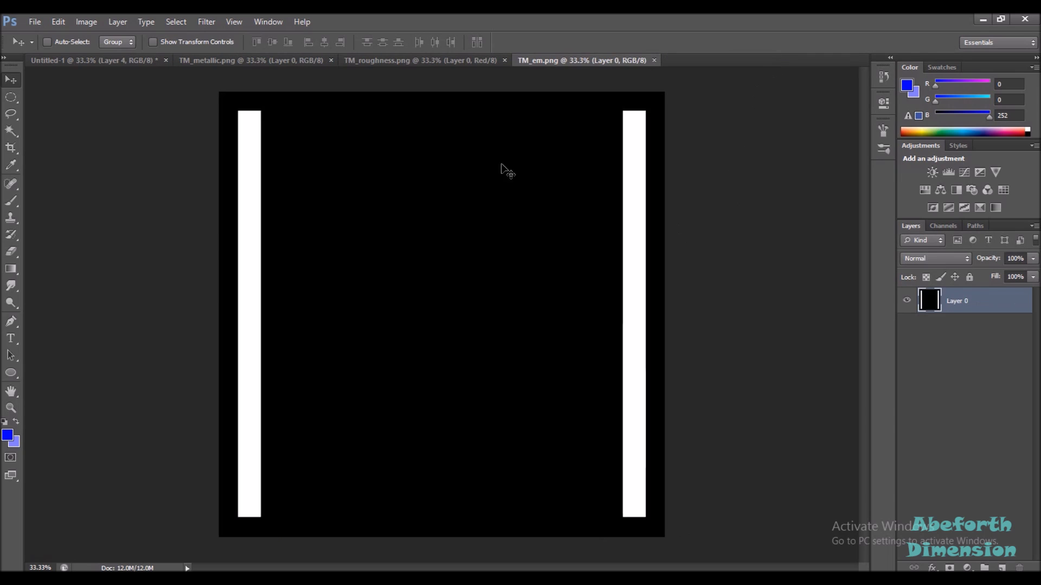
# Review the metallic, roughness and emission maps and the Untitled-1 composite, then begin a new document
pyautogui.click(244, 61)
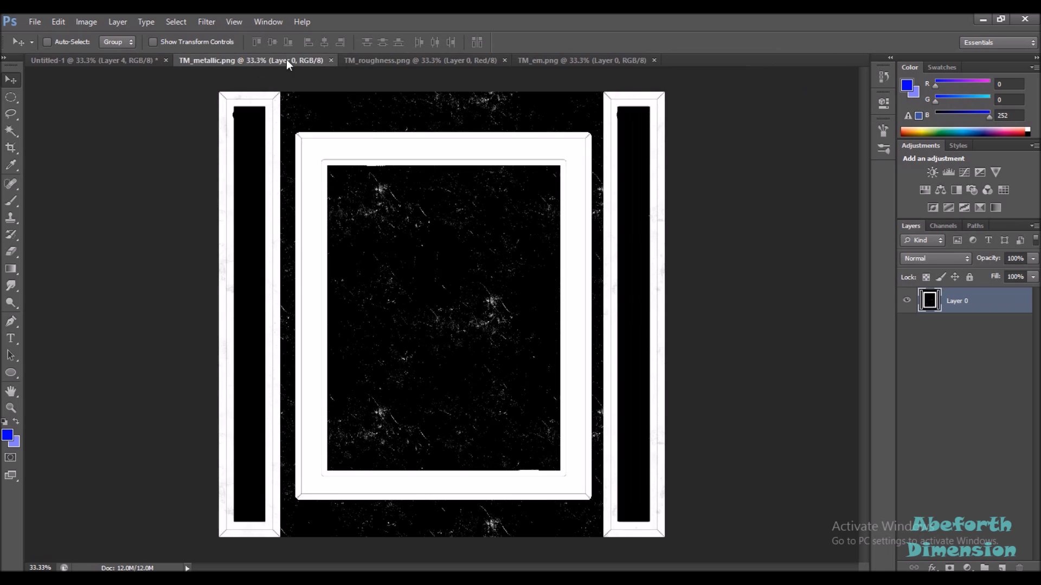
pyautogui.click(473, 64)
pyautogui.click(530, 62)
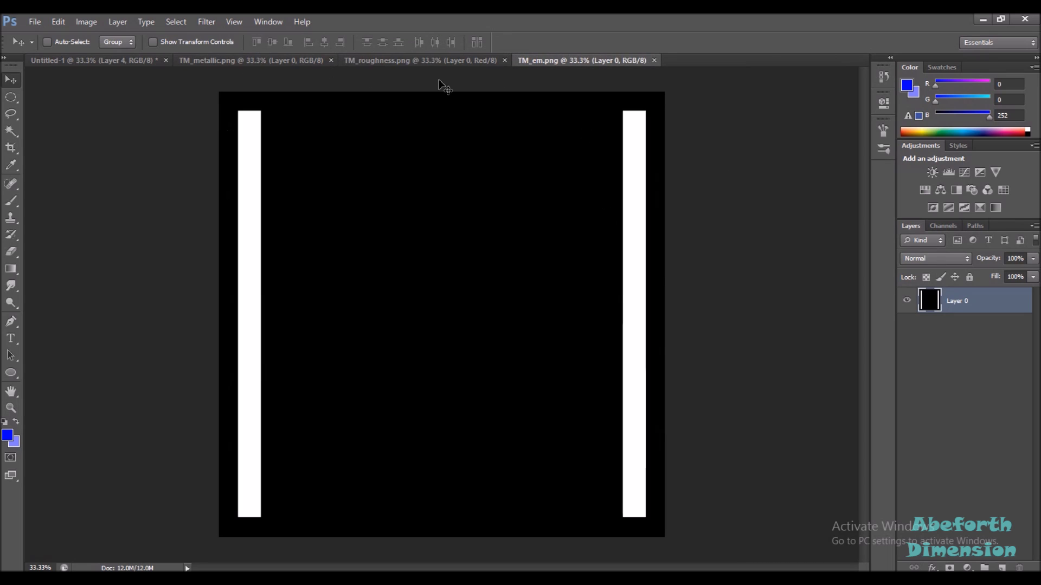
pyautogui.click(116, 63)
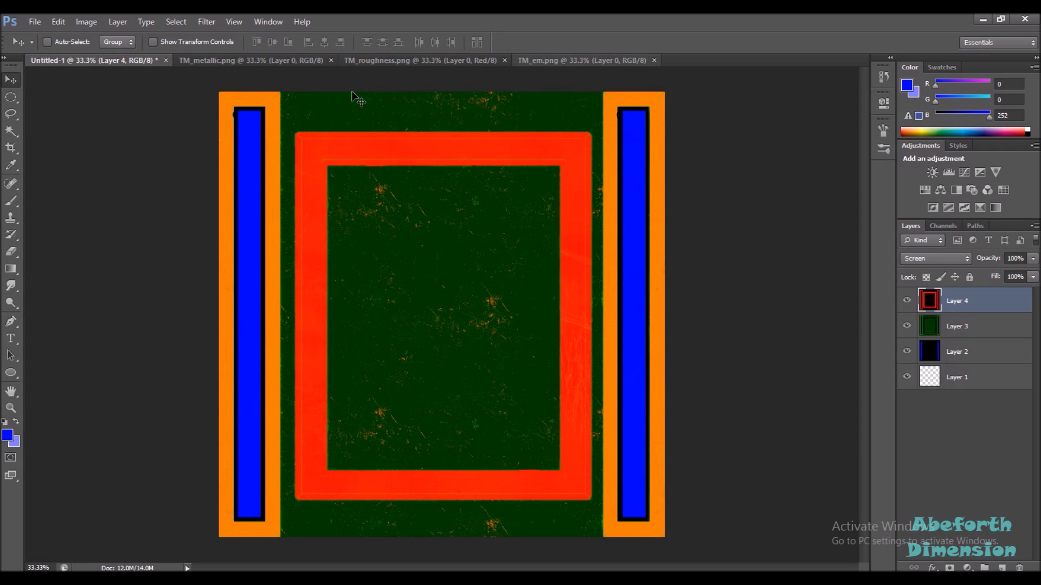
pyautogui.click(233, 61)
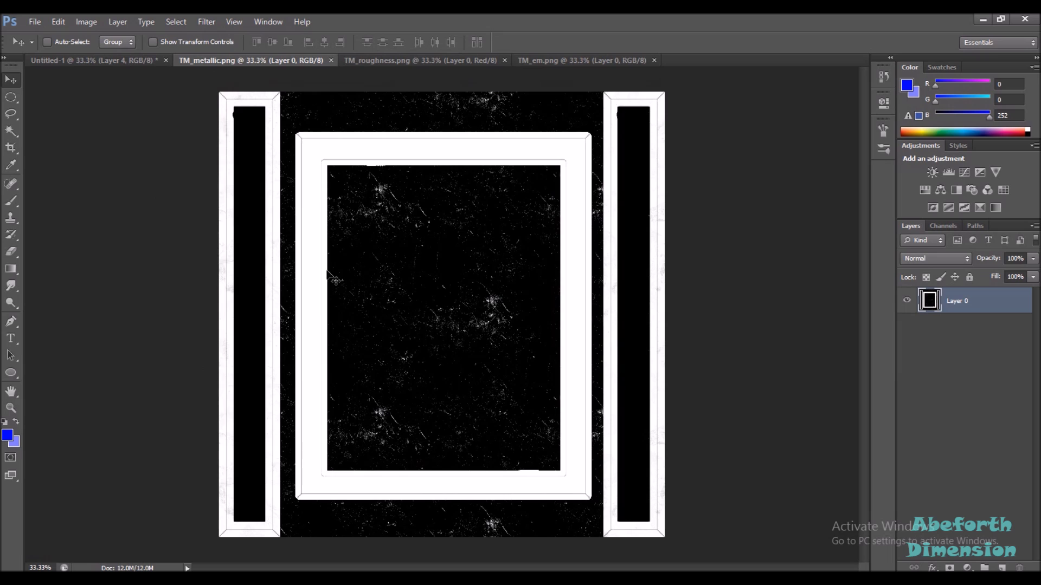
pyautogui.click(35, 22)
# Create a new 2048×2048 transparent document and add two more empty layers
pyautogui.click(41, 35)
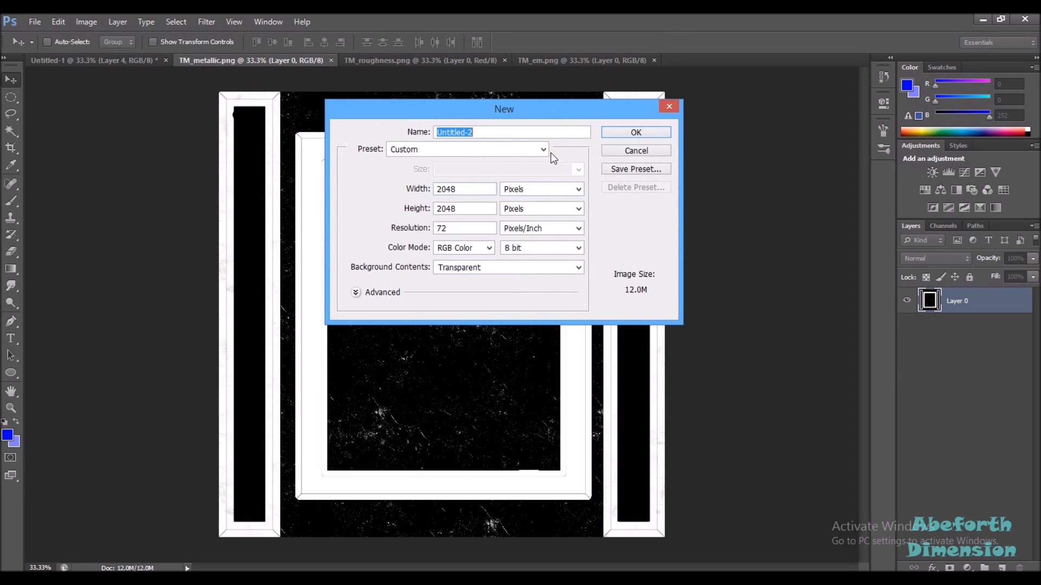
pyautogui.click(608, 132)
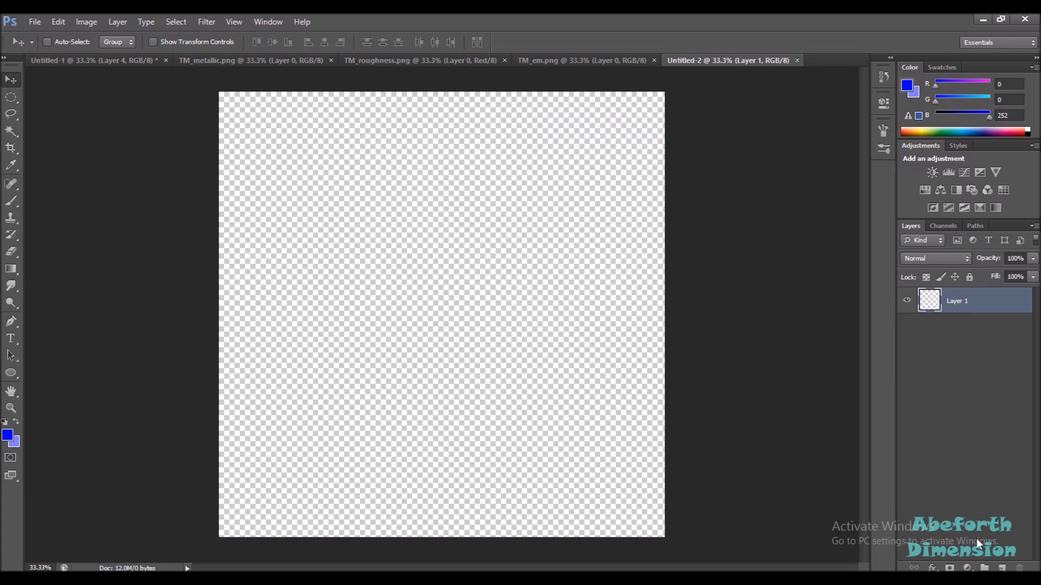
pyautogui.click(1002, 567)
pyautogui.click(1002, 568)
pyautogui.click(1002, 568)
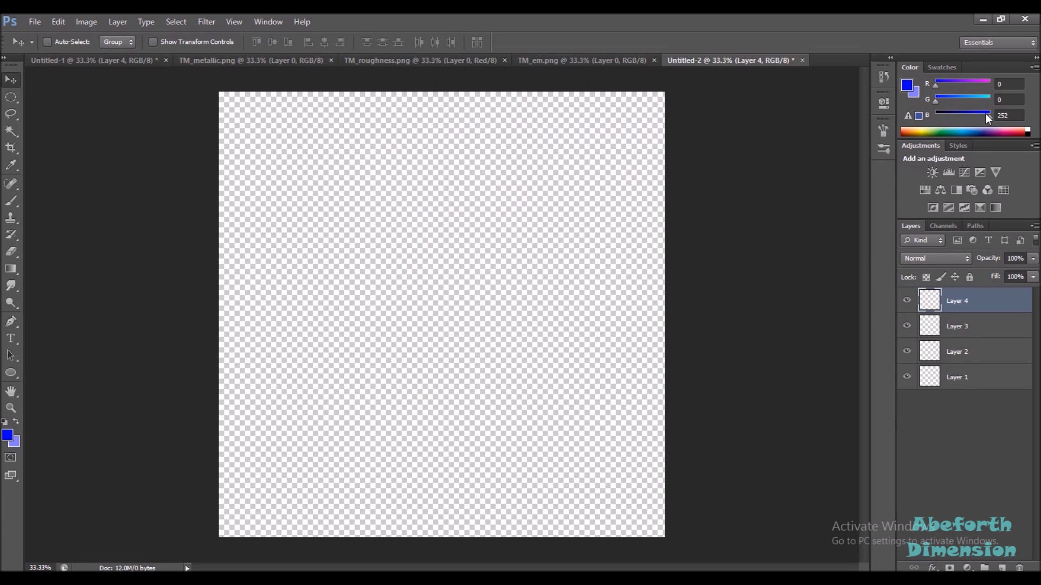
# Brush-fill Layer 4 solid pure red
pyautogui.moveTo(989, 116); pyautogui.dragTo(934, 116)
pyautogui.press('b')
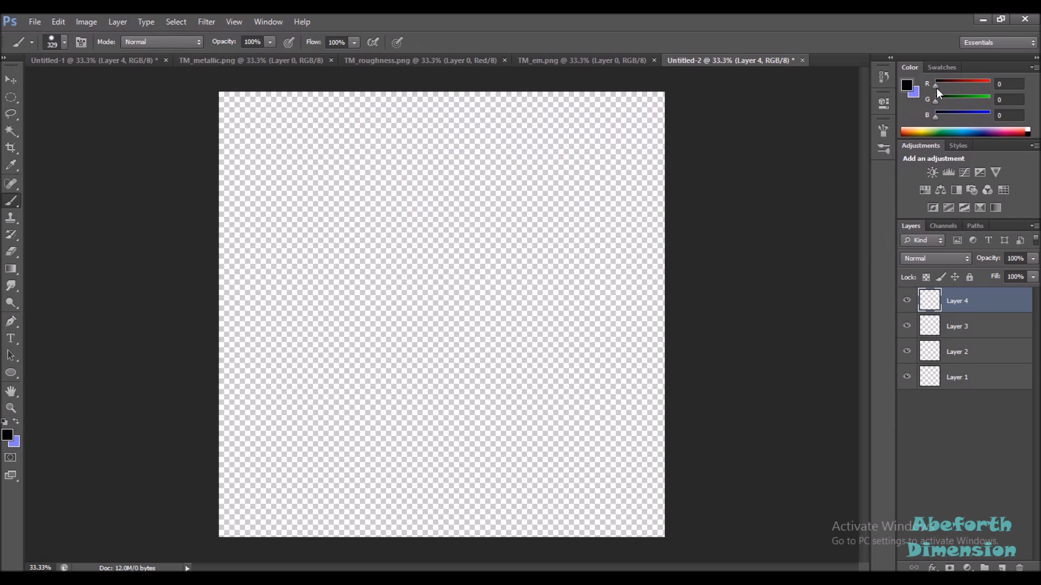
pyautogui.moveTo(934, 86); pyautogui.dragTo(990, 85)
pyautogui.moveTo(706, 113)
pyautogui.mouseDown()
pyautogui.moveTo(136, 114)
pyautogui.moveTo(684, 140)
pyautogui.moveTo(673, 379)
pyautogui.moveTo(36, 488)
pyautogui.moveTo(678, 515)
pyautogui.moveTo(808, 538)
pyautogui.mouseUp()
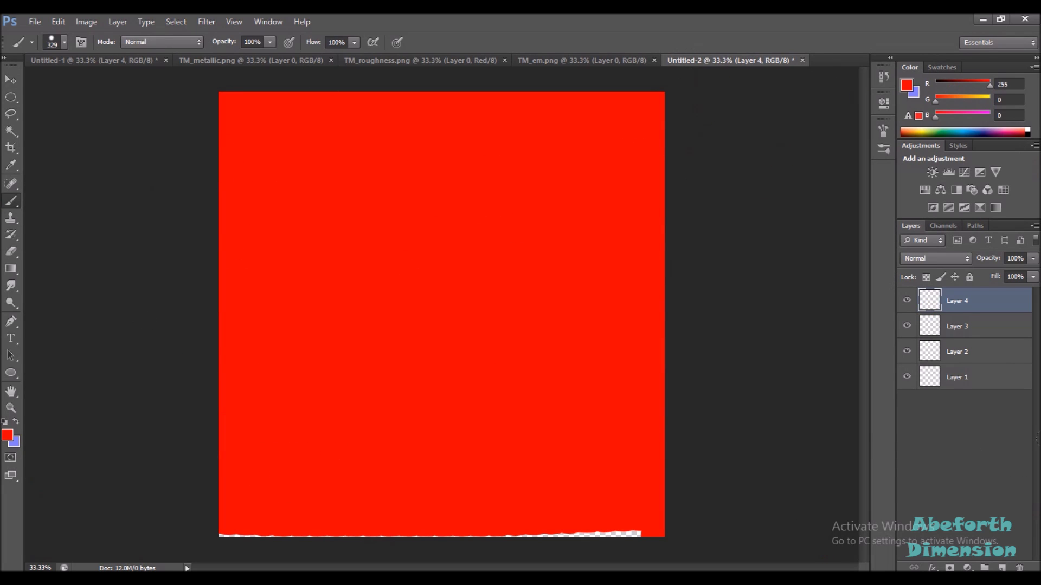
pyautogui.moveTo(287, 470)
pyautogui.mouseDown()
pyautogui.moveTo(51, 537)
pyautogui.moveTo(687, 515)
pyautogui.mouseUp()
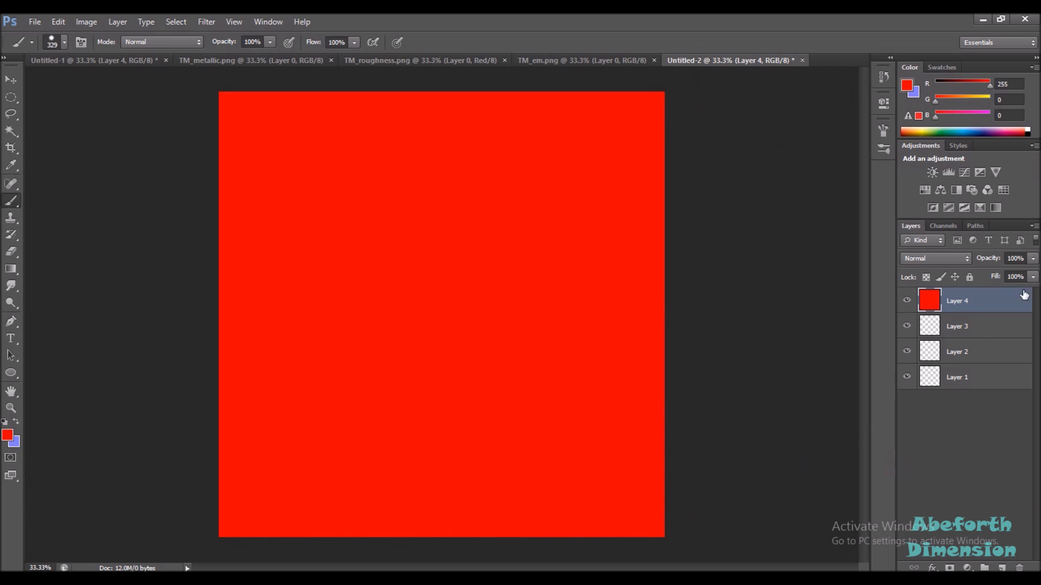
# Hide the red layer, paint Layer 3 solid green, then hide it
pyautogui.click(980, 326)
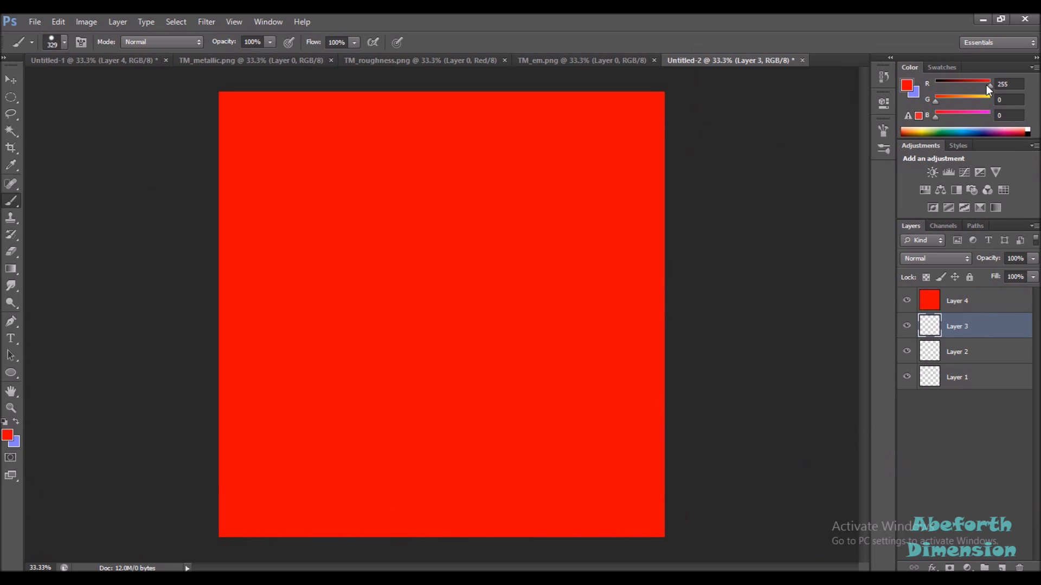
pyautogui.moveTo(989, 84)
pyautogui.mouseDown()
pyautogui.moveTo(932, 84)
pyautogui.moveTo(990, 101)
pyautogui.mouseUp()
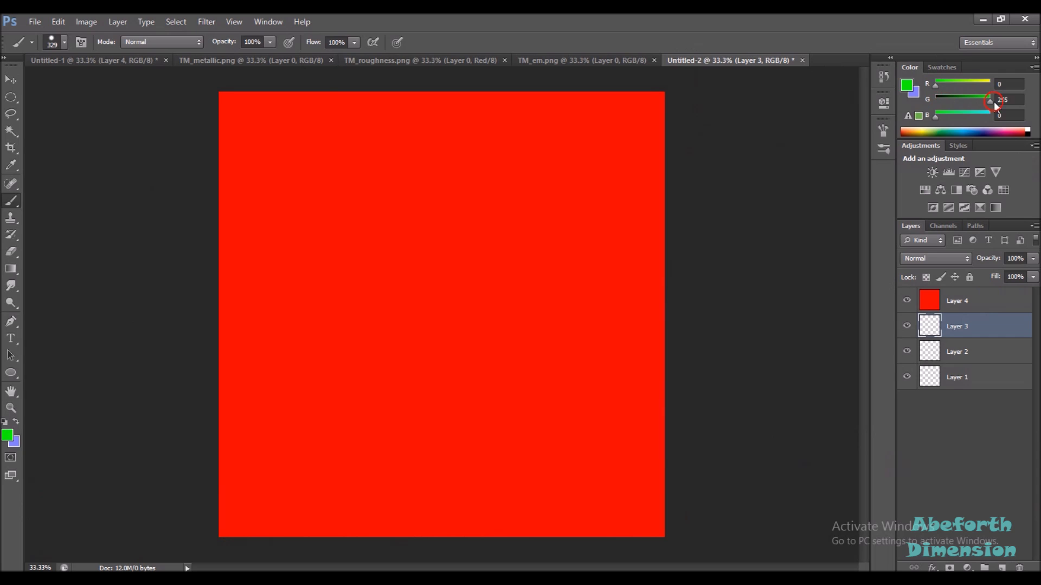
pyautogui.click(907, 299)
pyautogui.moveTo(238, 183)
pyautogui.mouseDown()
pyautogui.moveTo(834, 103)
pyautogui.moveTo(228, 125)
pyautogui.moveTo(835, 242)
pyautogui.moveTo(837, 353)
pyautogui.moveTo(228, 412)
pyautogui.moveTo(835, 412)
pyautogui.moveTo(536, 479)
pyautogui.moveTo(228, 523)
pyautogui.moveTo(703, 517)
pyautogui.moveTo(534, 477)
pyautogui.mouseUp()
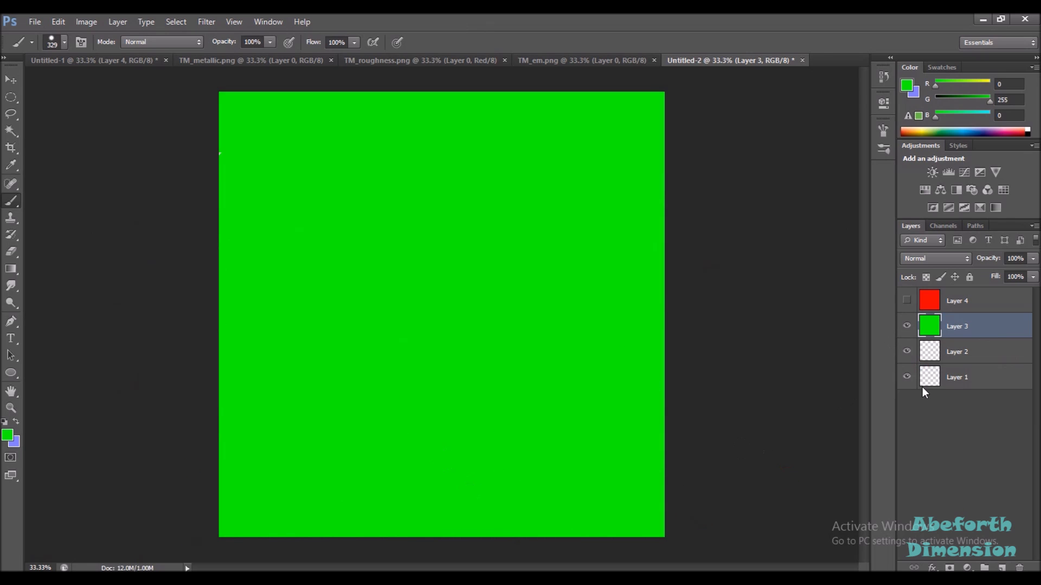
pyautogui.click(906, 325)
# Paint Layer 2 solid pure blue
pyautogui.click(990, 359)
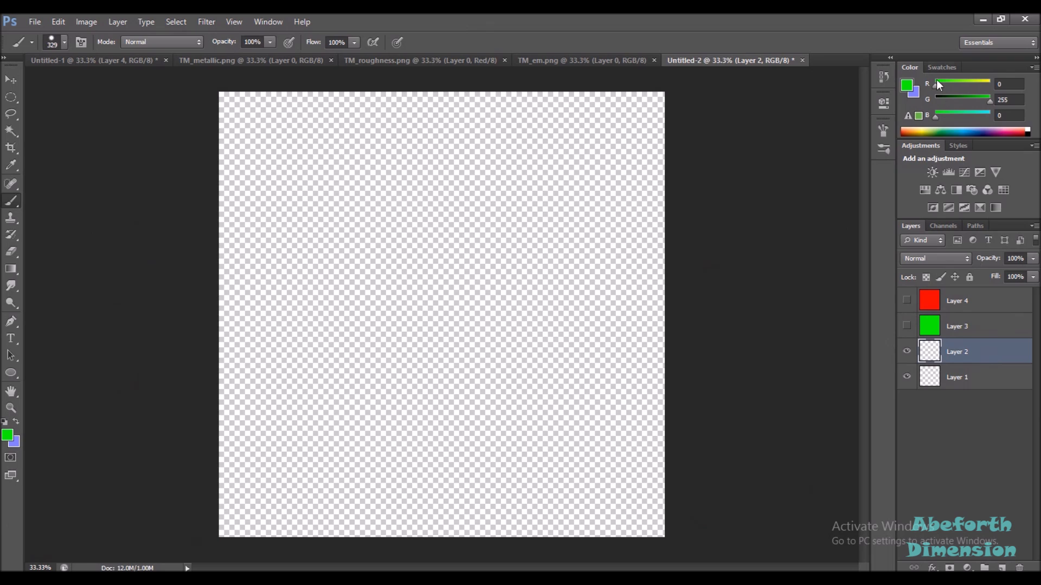
pyautogui.moveTo(990, 102)
pyautogui.mouseDown()
pyautogui.moveTo(935, 102)
pyautogui.moveTo(997, 123)
pyautogui.mouseUp()
pyautogui.moveTo(729, 121)
pyautogui.mouseDown()
pyautogui.moveTo(311, 128)
pyautogui.moveTo(735, 91)
pyautogui.moveTo(486, 126)
pyautogui.moveTo(90, 100)
pyautogui.moveTo(206, 259)
pyautogui.moveTo(575, 391)
pyautogui.moveTo(497, 329)
pyautogui.moveTo(802, 320)
pyautogui.moveTo(781, 245)
pyautogui.moveTo(789, 361)
pyautogui.moveTo(253, 446)
pyautogui.moveTo(495, 442)
pyautogui.moveTo(721, 510)
pyautogui.moveTo(624, 535)
pyautogui.moveTo(678, 457)
pyautogui.mouseUp()
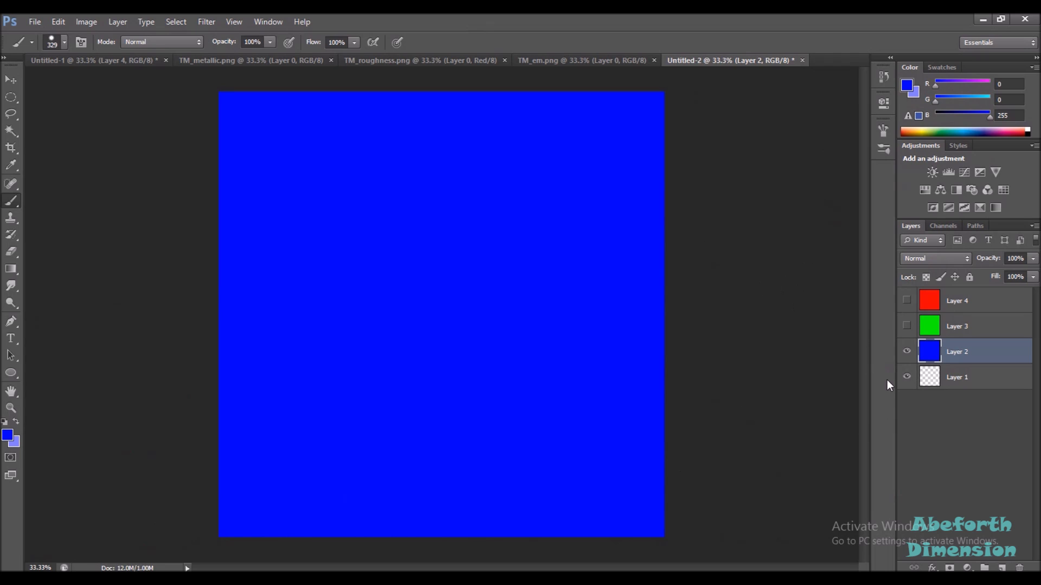
pyautogui.click(959, 301)
# Move the TM_em emission map into Untitled-2 above Layer 1, aligned to the canvas, with blue Layer 2 hidden
pyautogui.click(959, 327)
pyautogui.click(956, 355)
pyautogui.click(955, 373)
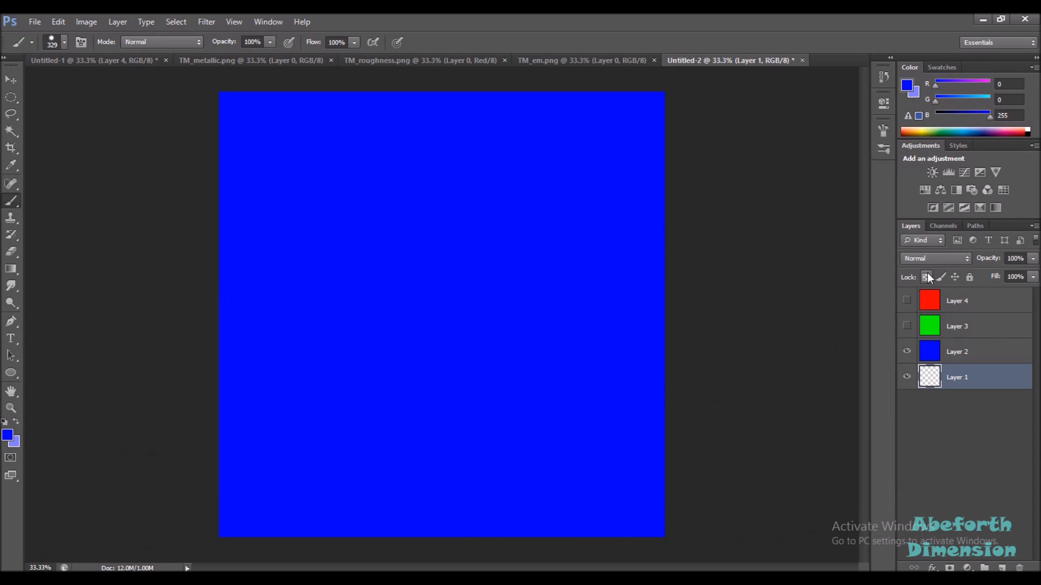
pyautogui.click(527, 64)
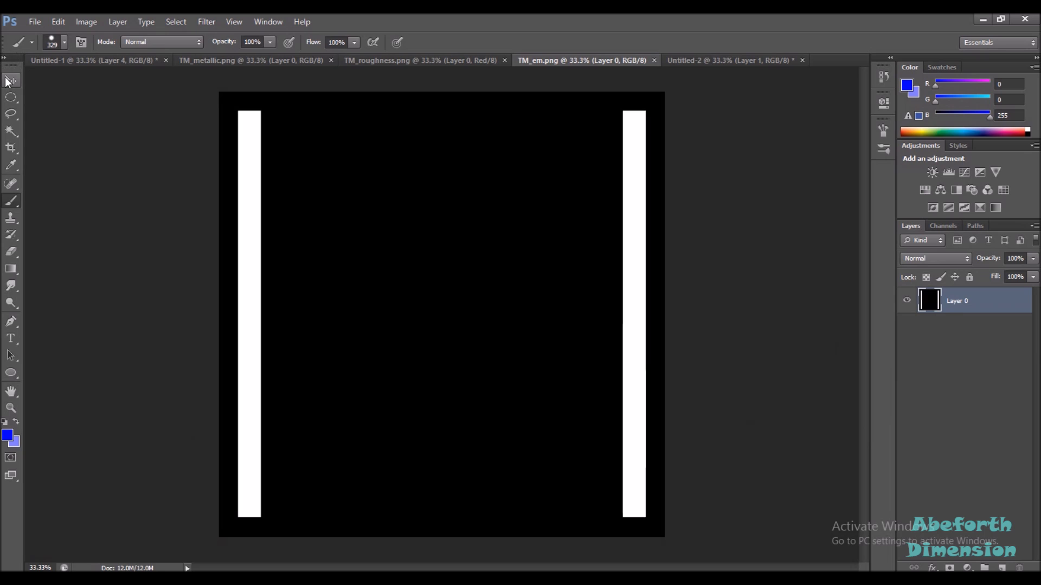
pyautogui.click(10, 81)
pyautogui.moveTo(487, 195); pyautogui.dragTo(549, 240)
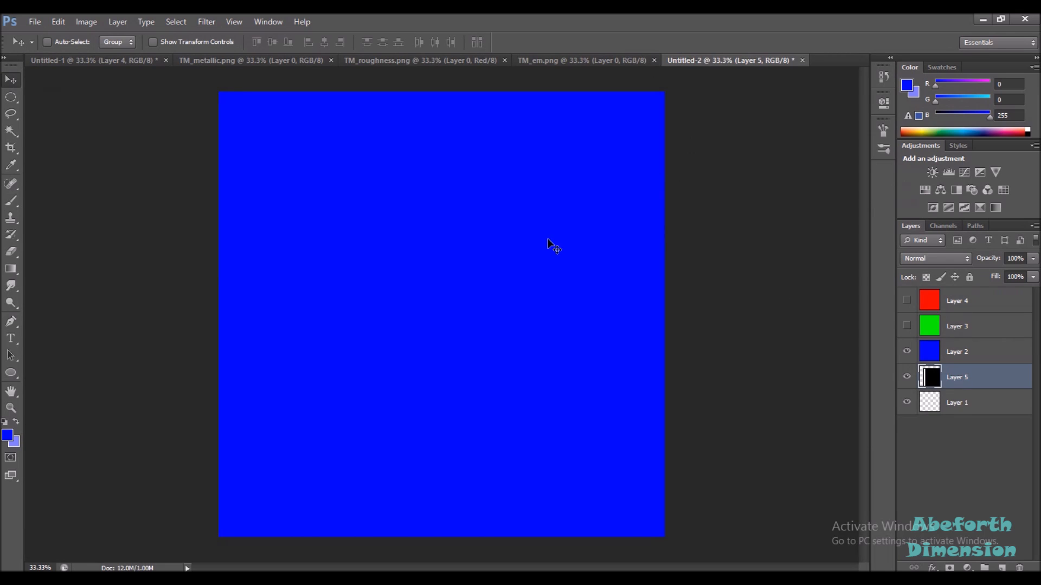
pyautogui.click(906, 352)
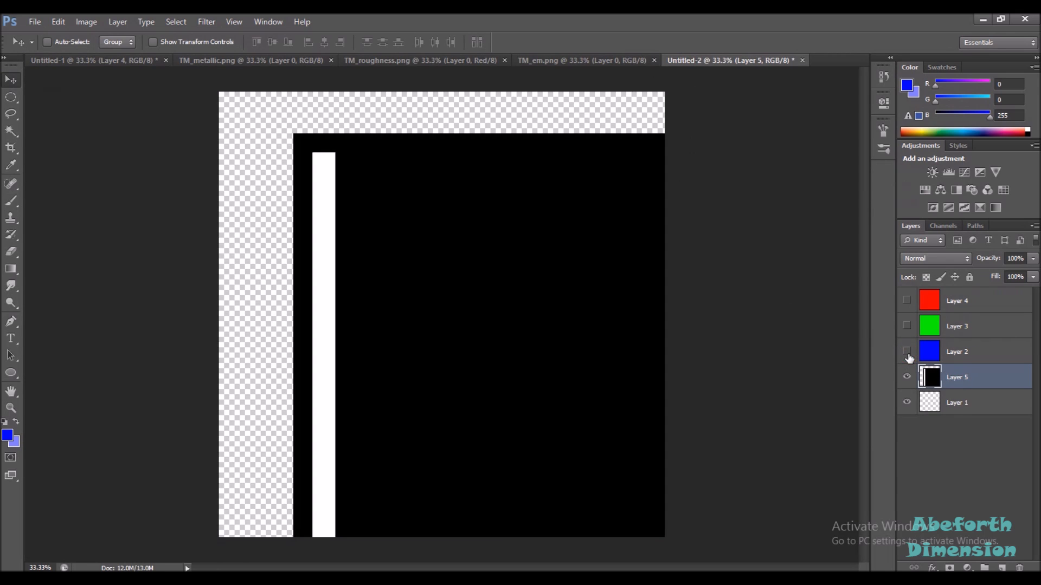
pyautogui.moveTo(527, 337); pyautogui.dragTo(455, 293)
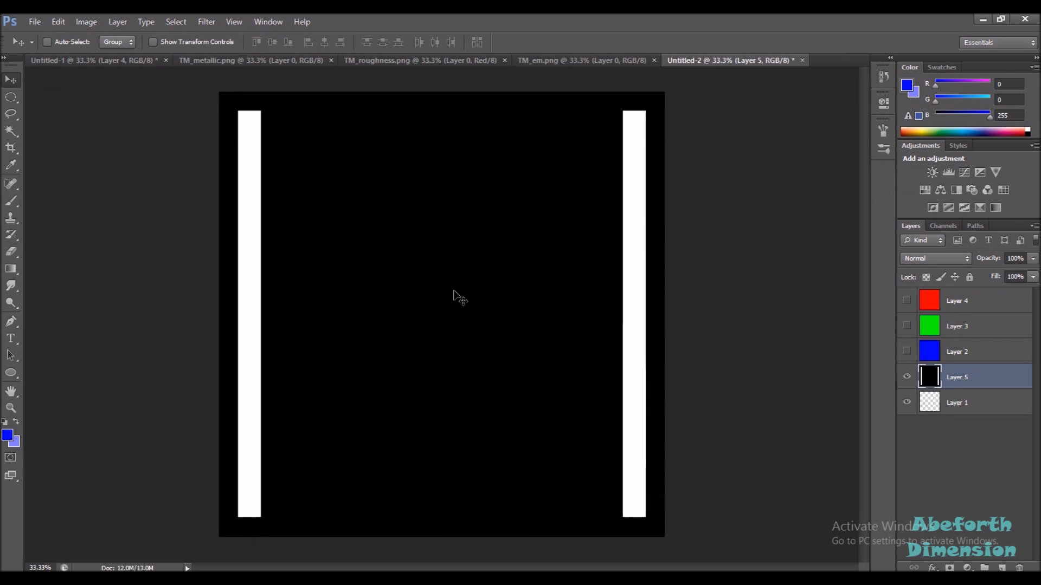
pyautogui.click(399, 60)
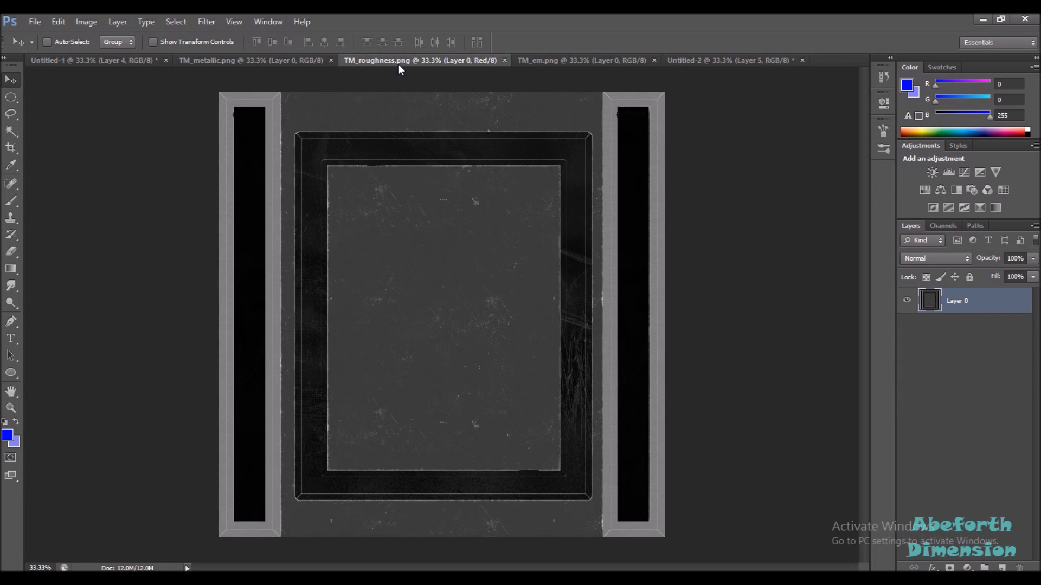
# Toggle the roughness map's Red, Green and Blue channels to compare them
pyautogui.click(940, 227)
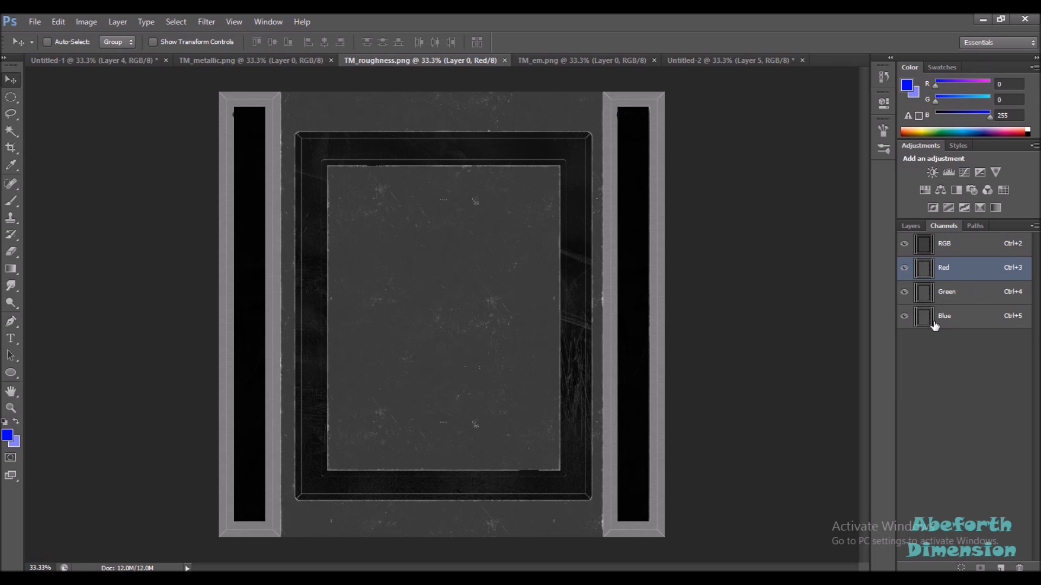
pyautogui.click(904, 268)
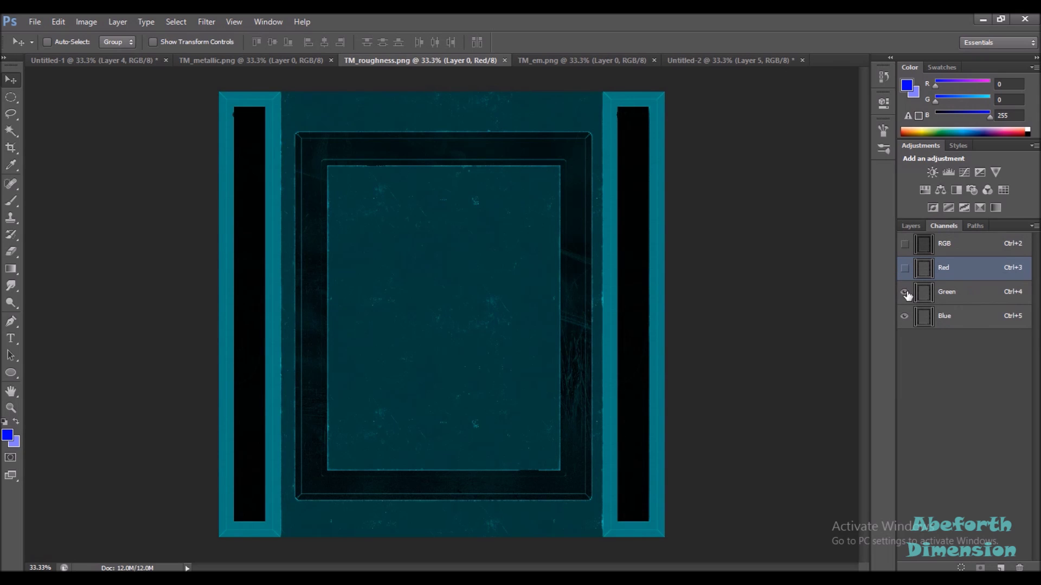
pyautogui.click(905, 293)
pyautogui.click(905, 292)
pyautogui.click(903, 320)
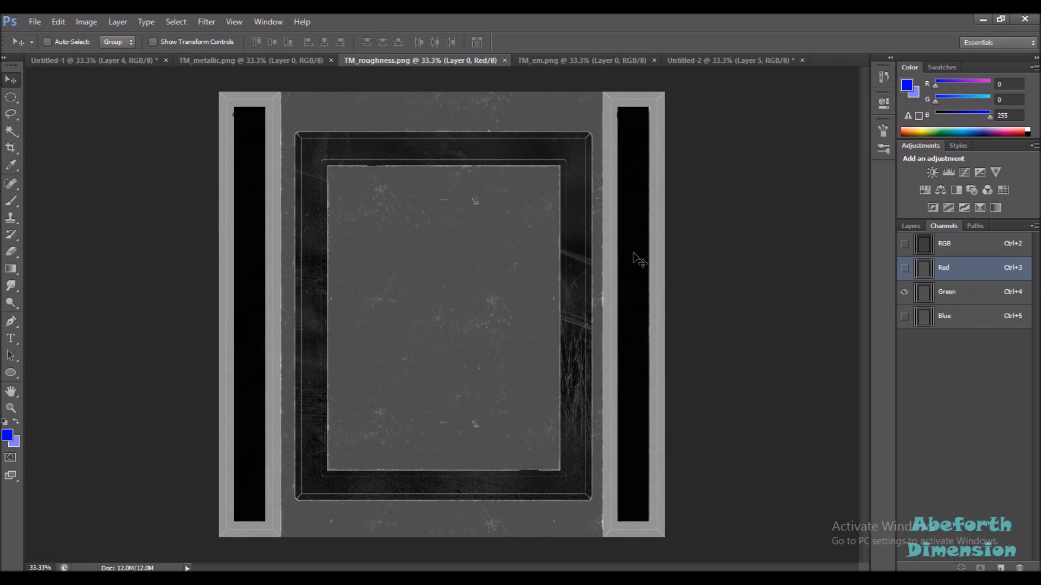
pyautogui.click(905, 247)
# Glance at the metallic and emission maps, then return to Untitled-2's layer list
pyautogui.click(285, 60)
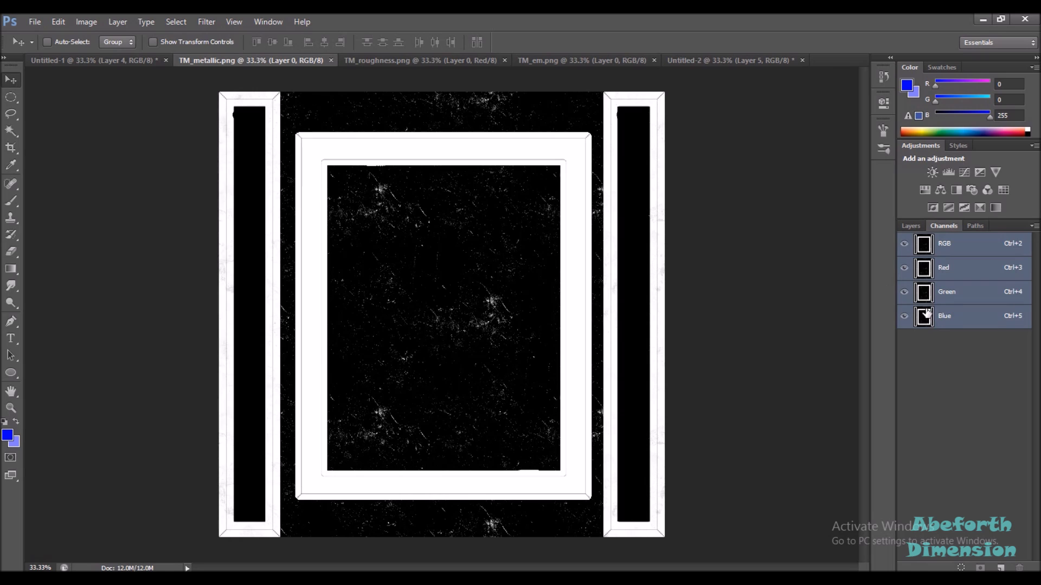
pyautogui.click(537, 62)
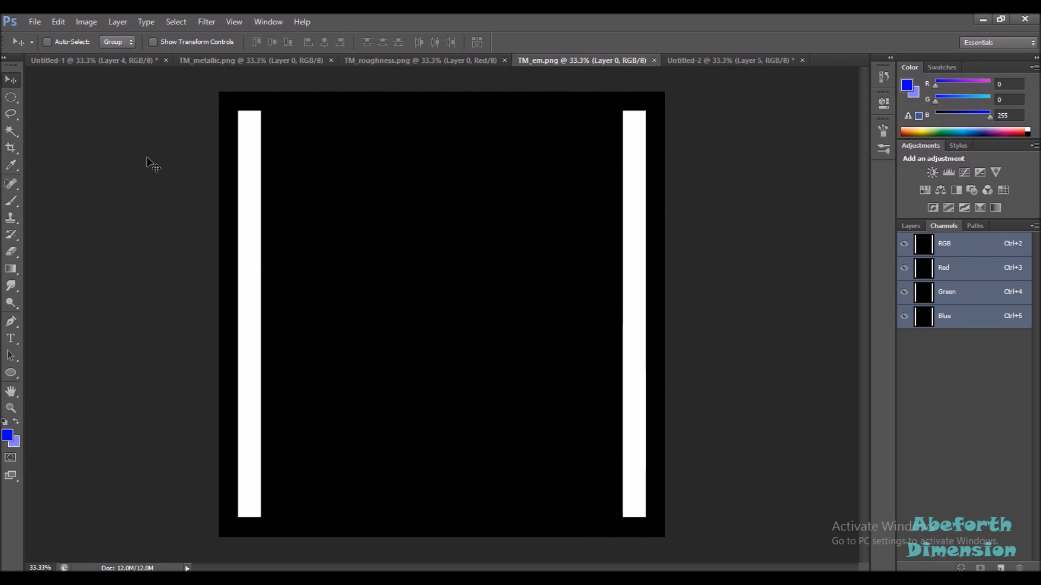
pyautogui.click(685, 63)
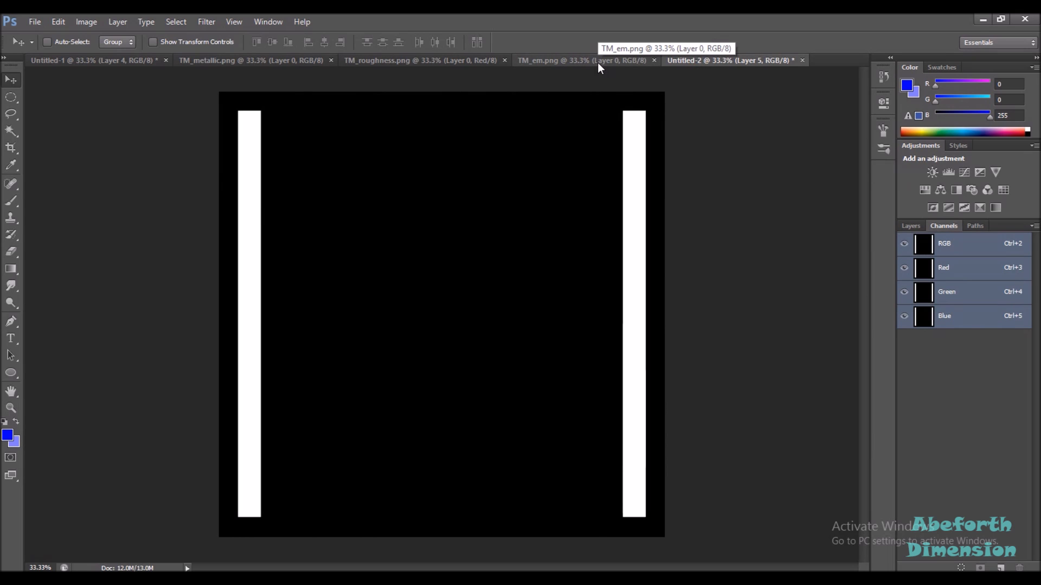
pyautogui.click(916, 225)
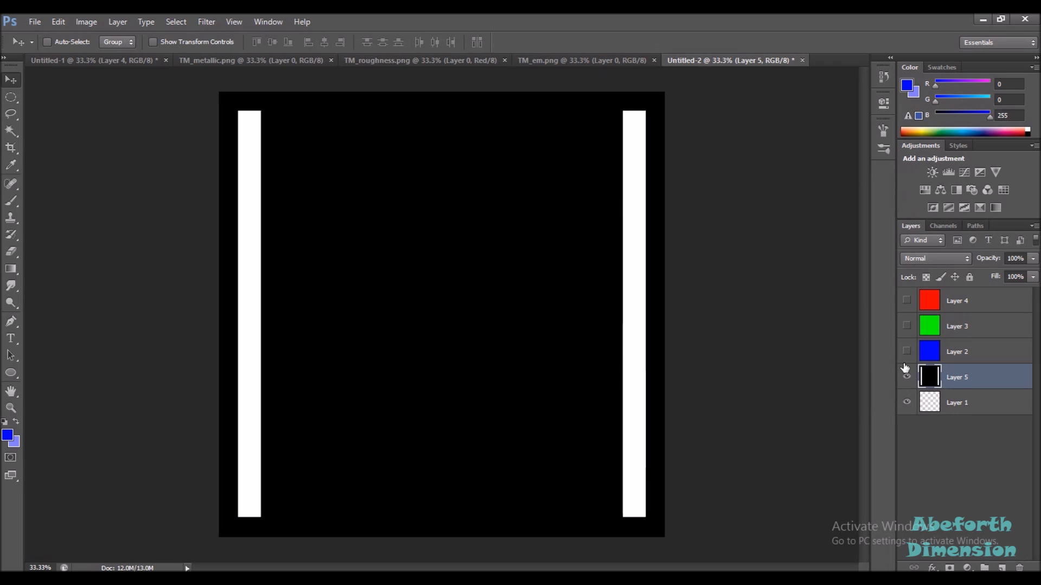
# Show blue Layer 2 and set its blend mode to Multiply over the emission stripes
pyautogui.click(939, 353)
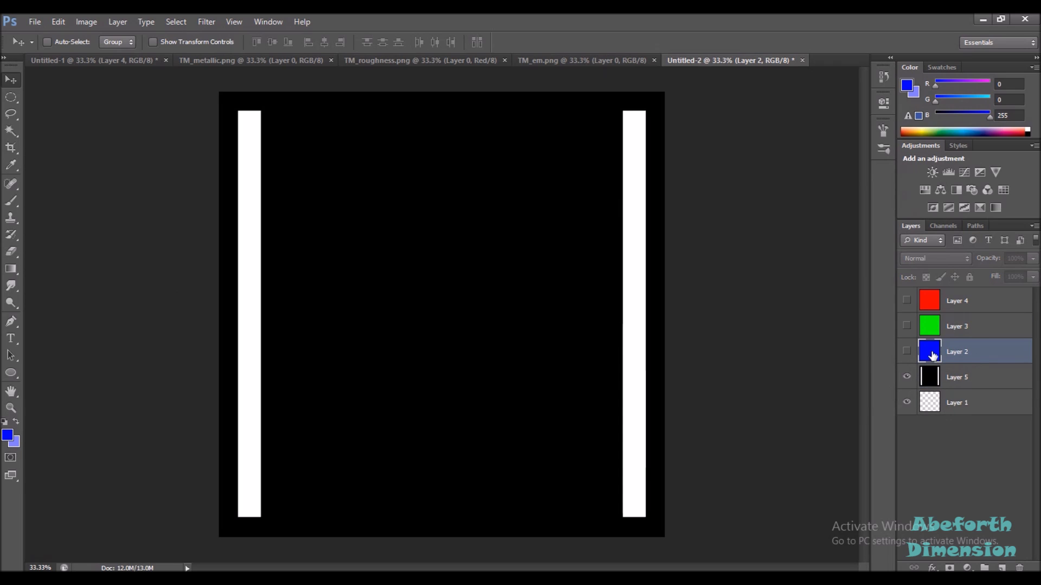
pyautogui.click(906, 351)
pyautogui.click(924, 258)
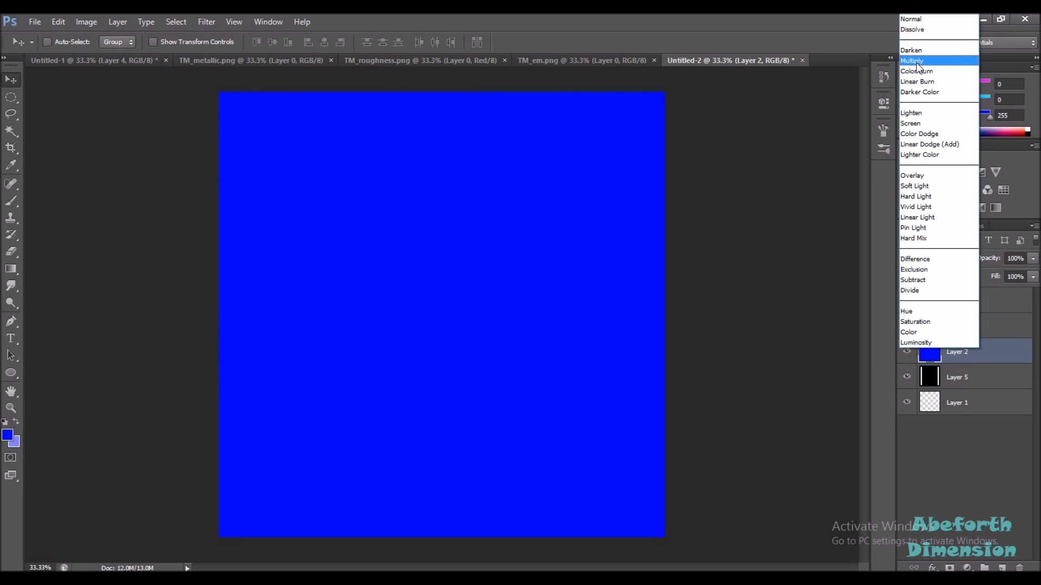
pyautogui.click(915, 65)
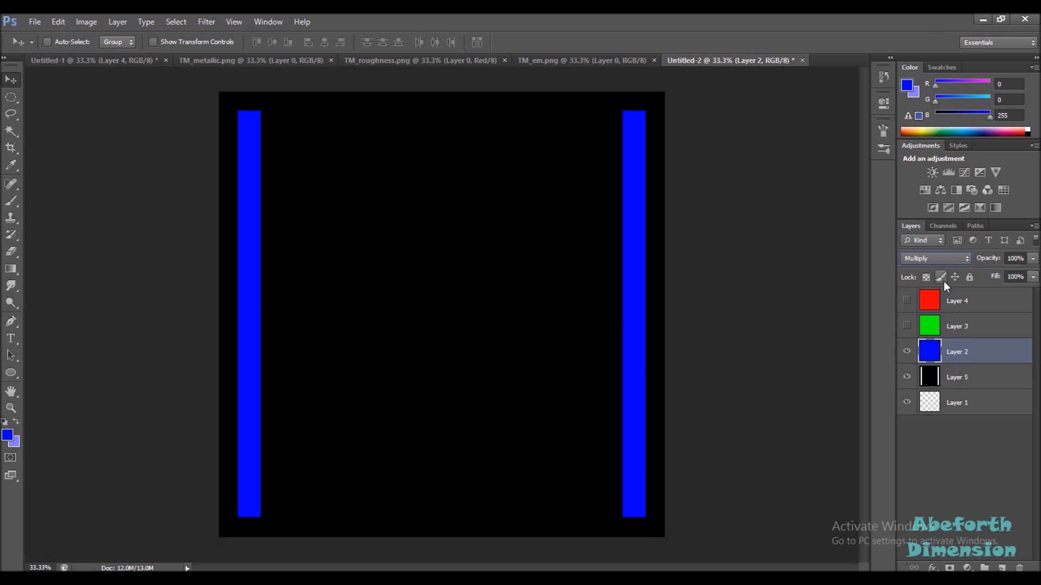
# View Untitled-2's blue channel on its own, then go back to the layers
pyautogui.click(942, 225)
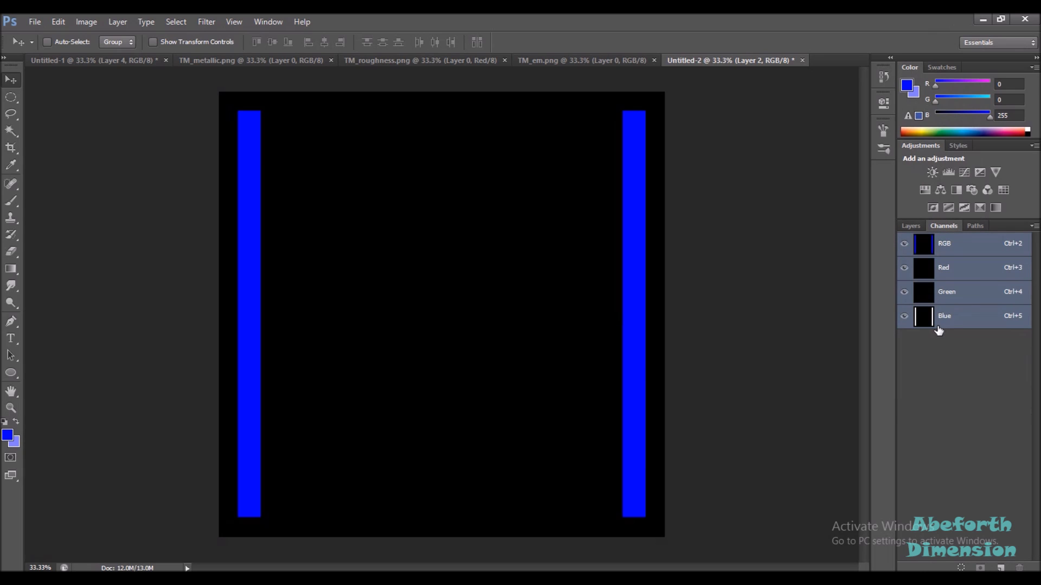
pyautogui.click(903, 317)
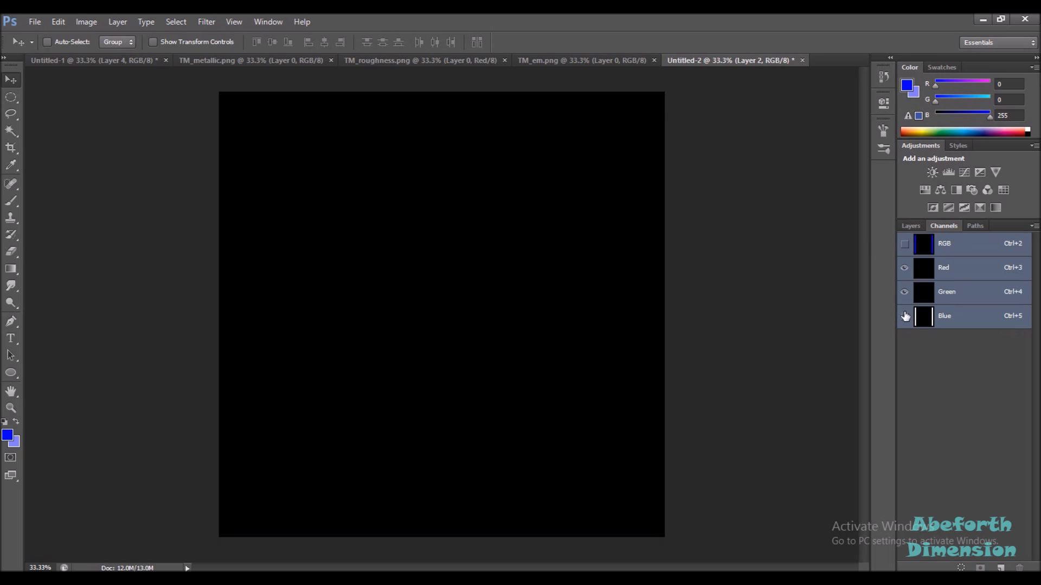
pyautogui.click(904, 316)
pyautogui.click(904, 268)
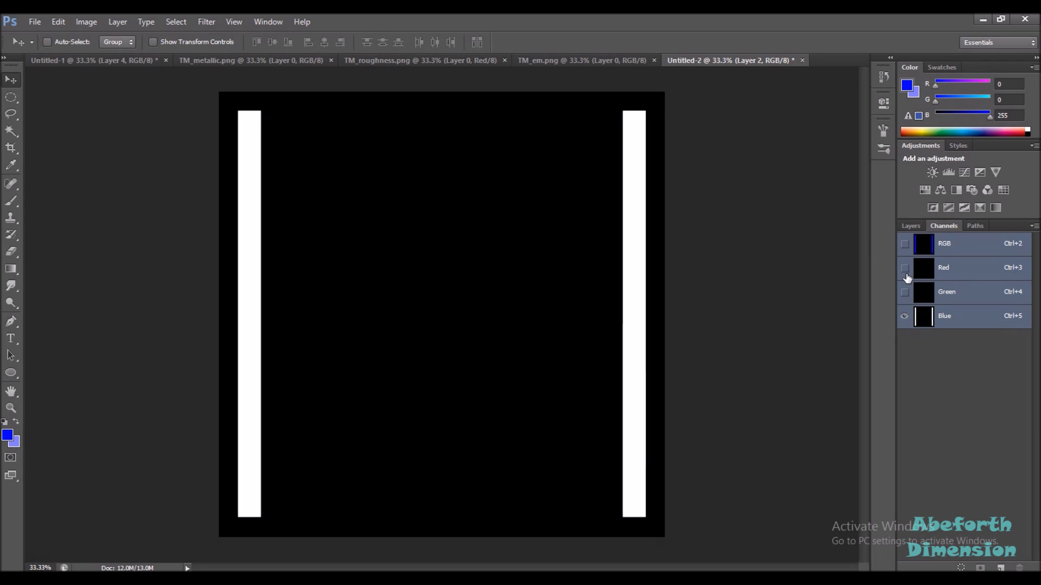
pyautogui.click(908, 227)
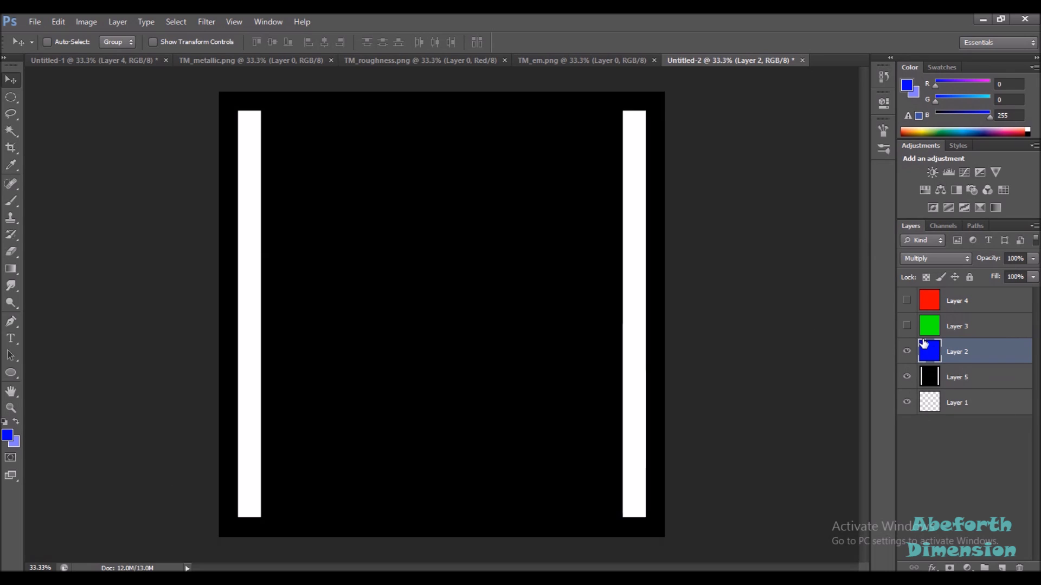
# Turn all Untitled-2 colour channels back on and select the green Layer 3
pyautogui.click(943, 225)
pyautogui.click(904, 244)
pyautogui.click(912, 226)
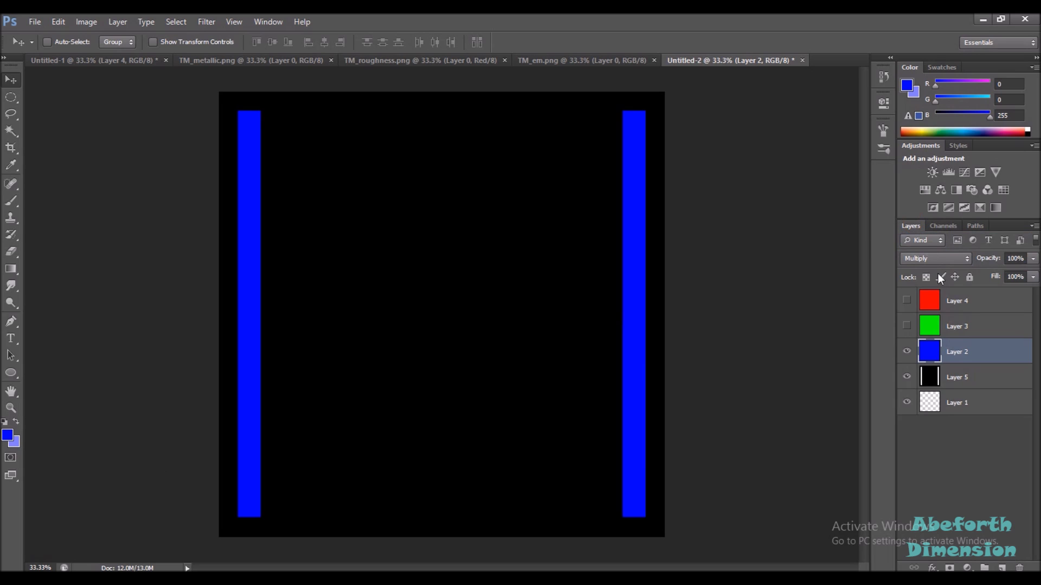
pyautogui.click(962, 328)
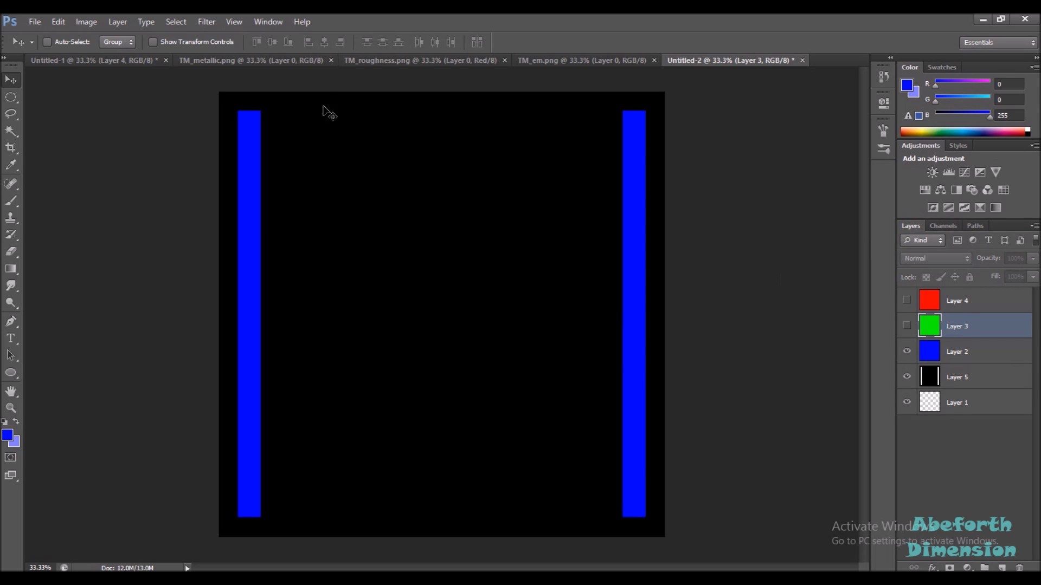
# In TM_roughness.png, dismiss the Move tool errors and make all RGB channels active
pyautogui.click(407, 61)
pyautogui.click(437, 232)
pyautogui.click(524, 236)
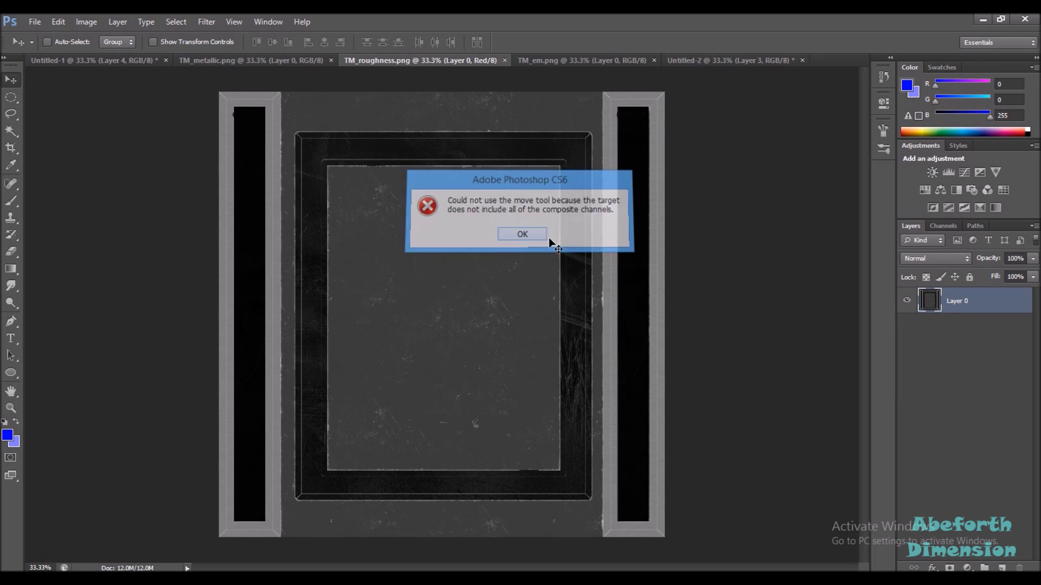
pyautogui.click(544, 260)
pyautogui.click(536, 235)
pyautogui.click(954, 306)
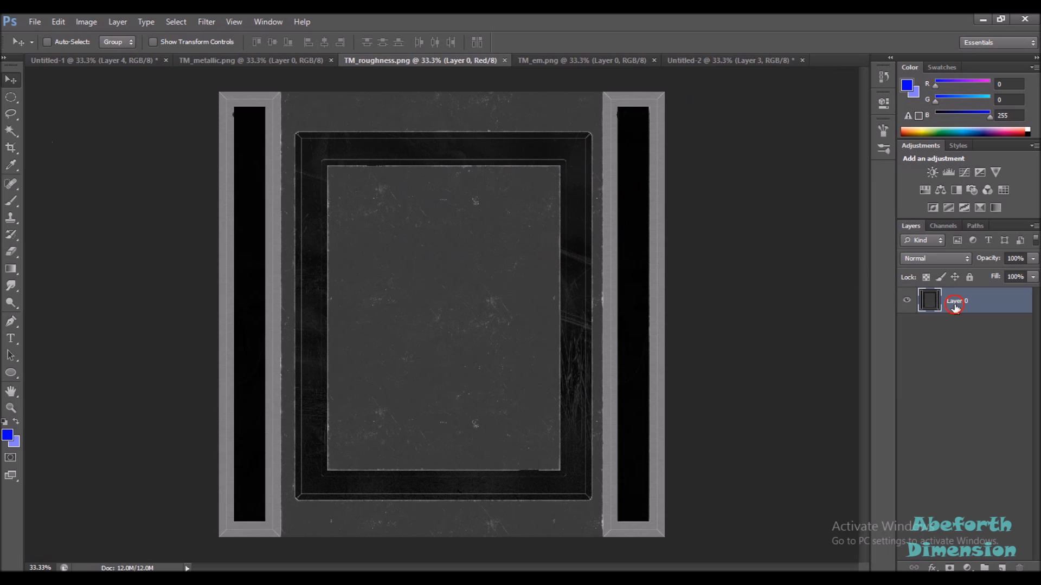
pyautogui.click(943, 225)
pyautogui.click(913, 243)
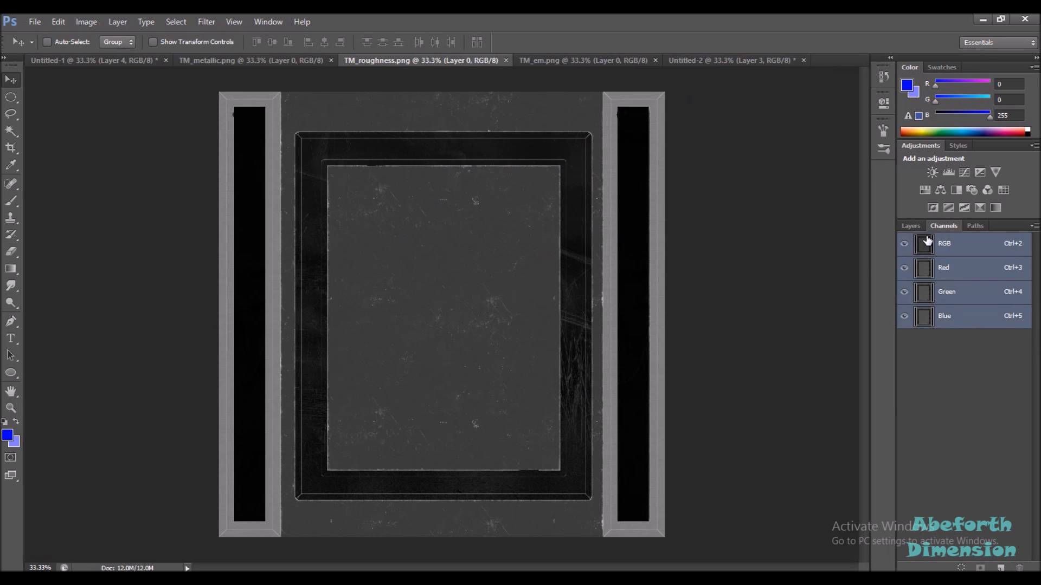
# Copy the roughness texture into Untitled-2 as Layer 6, below the green Layer 3, and show Layer 3 again
pyautogui.click(911, 225)
pyautogui.moveTo(445, 304); pyautogui.dragTo(476, 306)
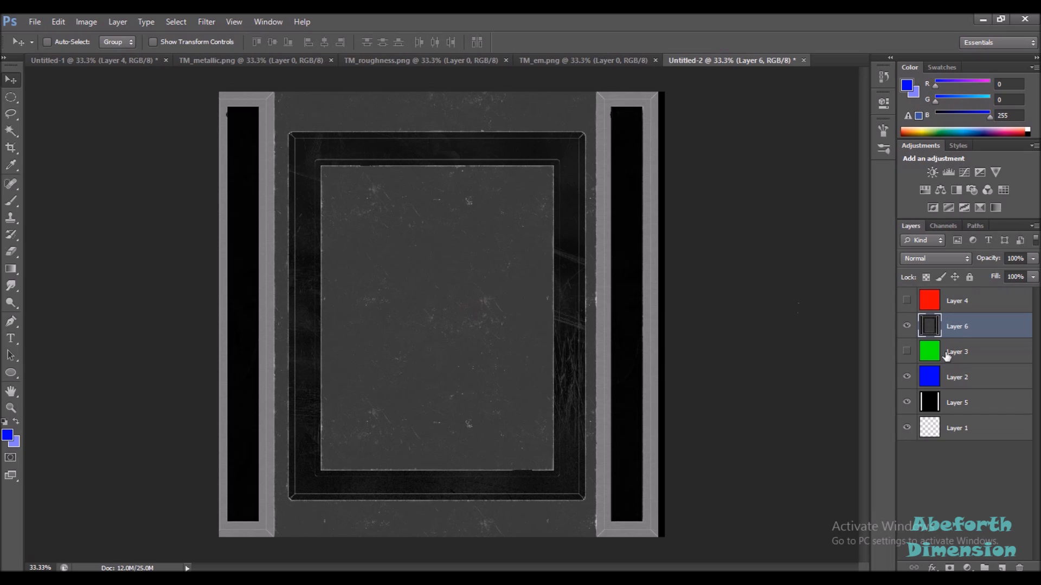
pyautogui.moveTo(964, 330); pyautogui.dragTo(965, 362)
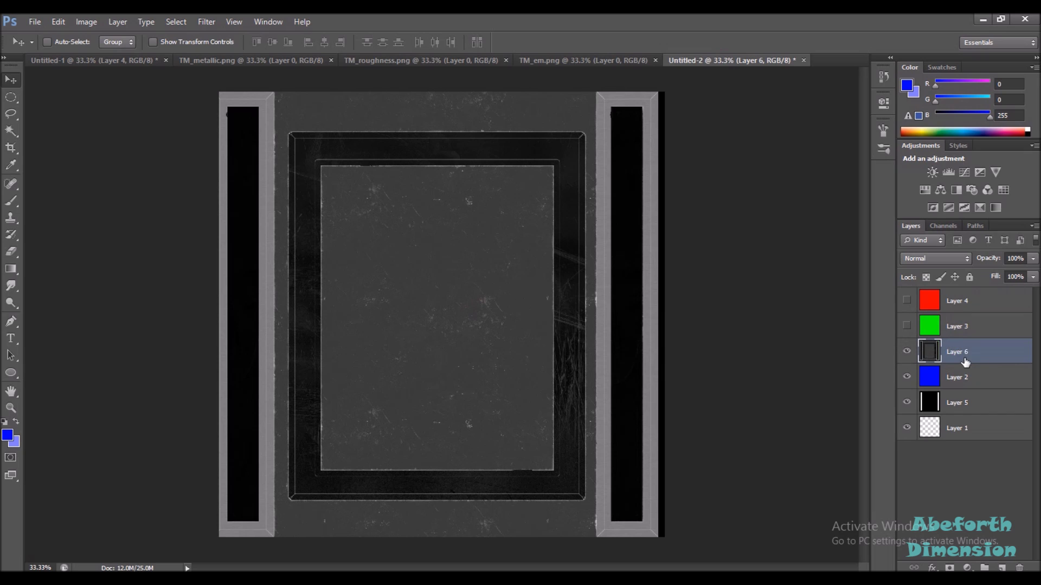
pyautogui.click(957, 327)
pyautogui.click(911, 327)
pyautogui.click(917, 260)
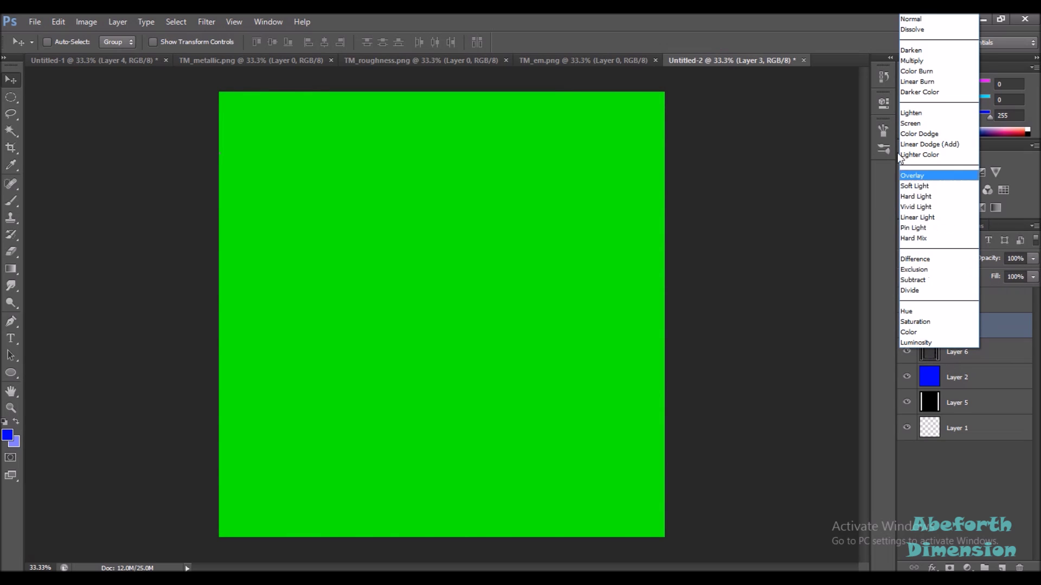
# Set green Layer 3 to Multiply and check the resulting colour channels
pyautogui.click(916, 61)
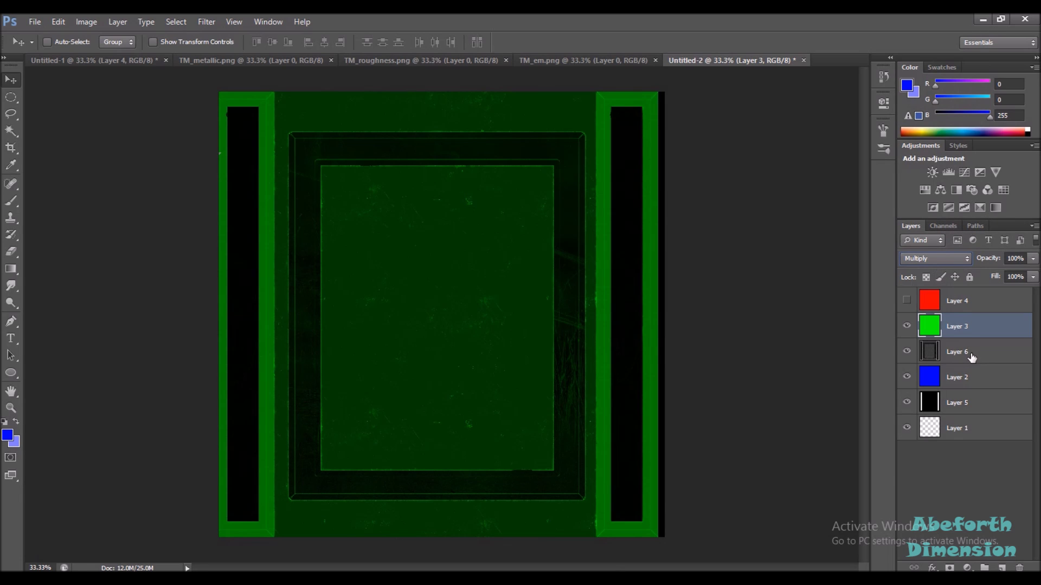
pyautogui.click(944, 226)
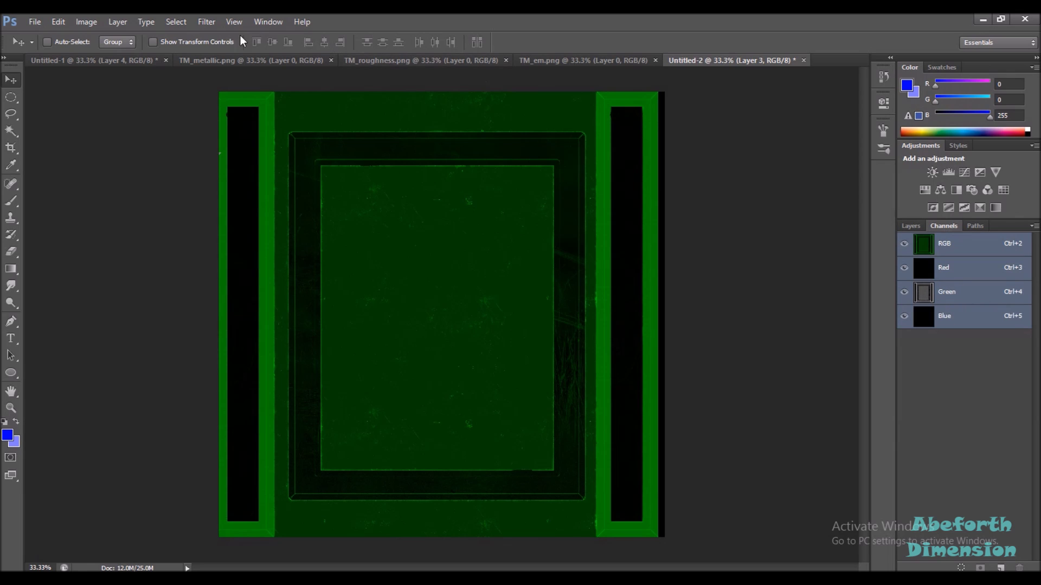
pyautogui.click(913, 227)
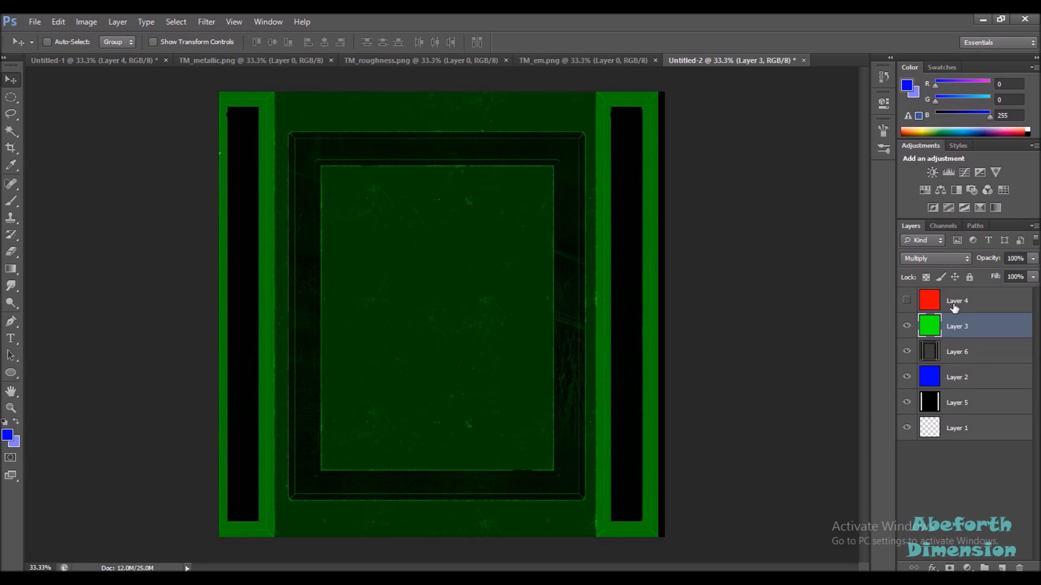
# Copy the TM_metallic.png image into Untitled-2 as Layer 7 and hide it
pyautogui.click(954, 307)
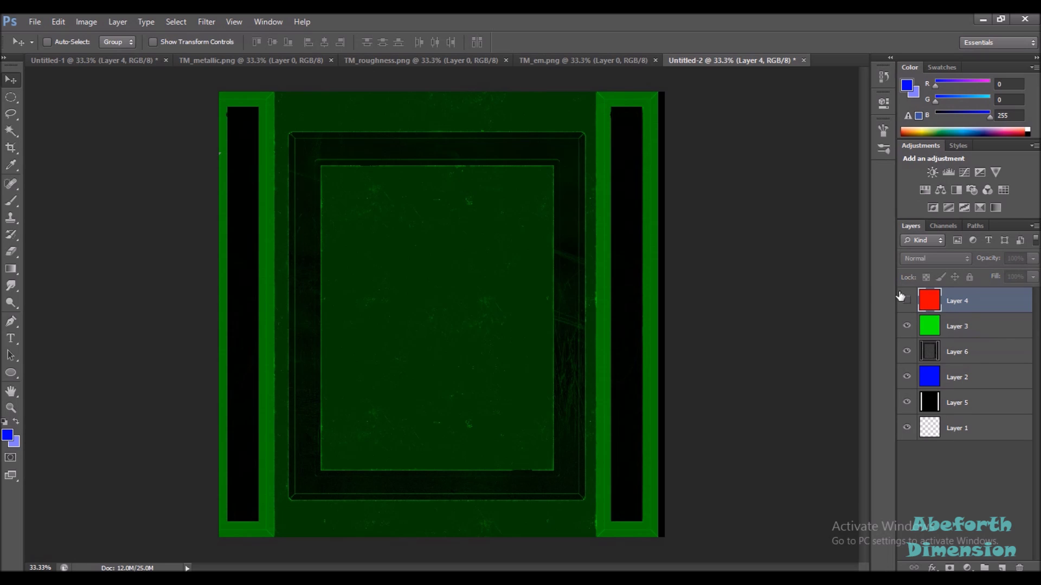
pyautogui.click(200, 63)
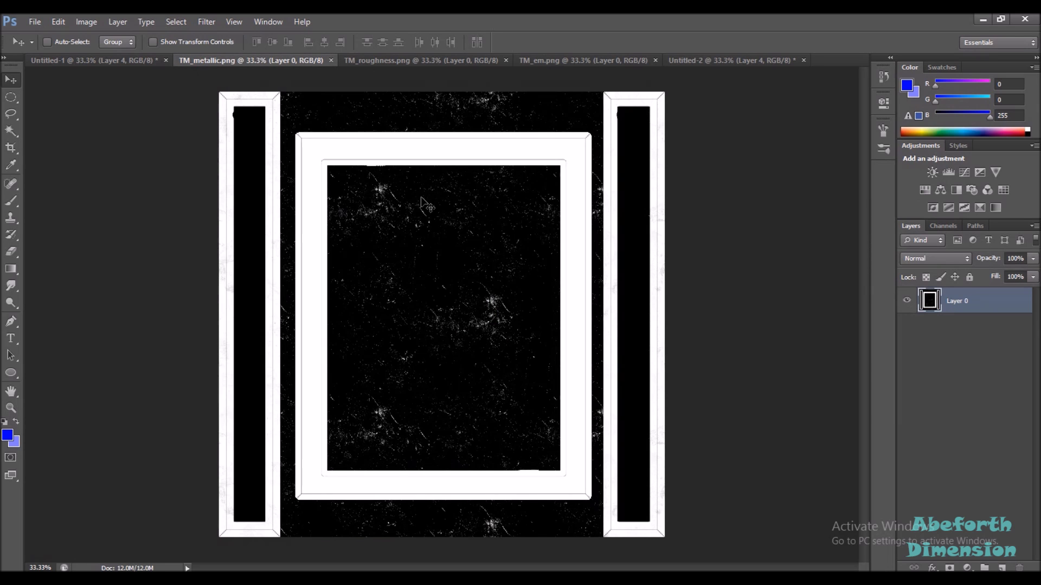
pyautogui.moveTo(428, 260)
pyautogui.mouseDown()
pyautogui.moveTo(679, 131)
pyautogui.moveTo(687, 58)
pyautogui.moveTo(458, 348)
pyautogui.moveTo(466, 352)
pyautogui.moveTo(455, 347)
pyautogui.moveTo(437, 271)
pyautogui.mouseUp()
pyautogui.click(907, 300)
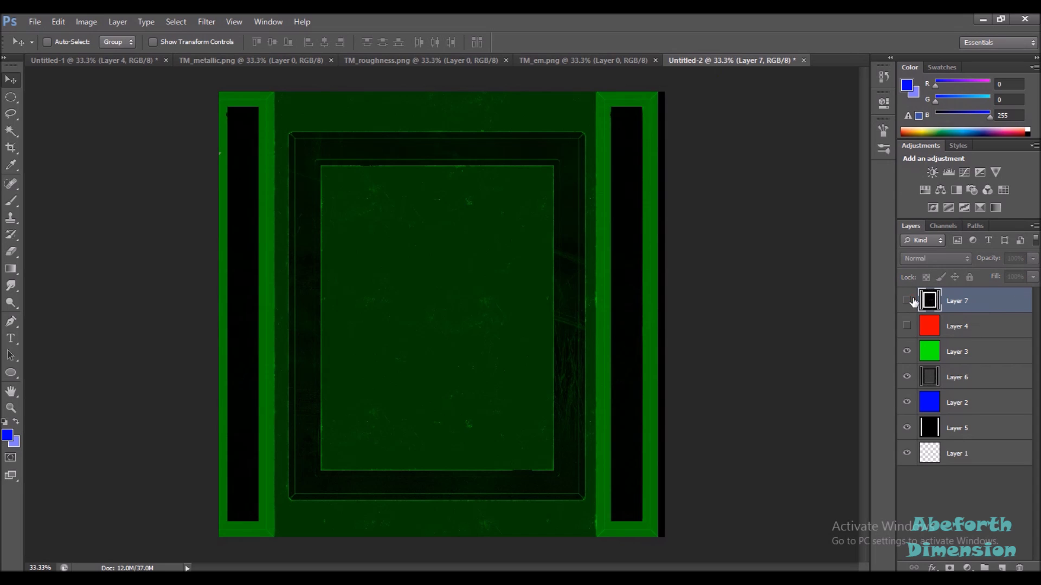
# Shift the roughness Layer 6 30 px right and move metallic Layer 7 below red Layer 4
pyautogui.click(949, 379)
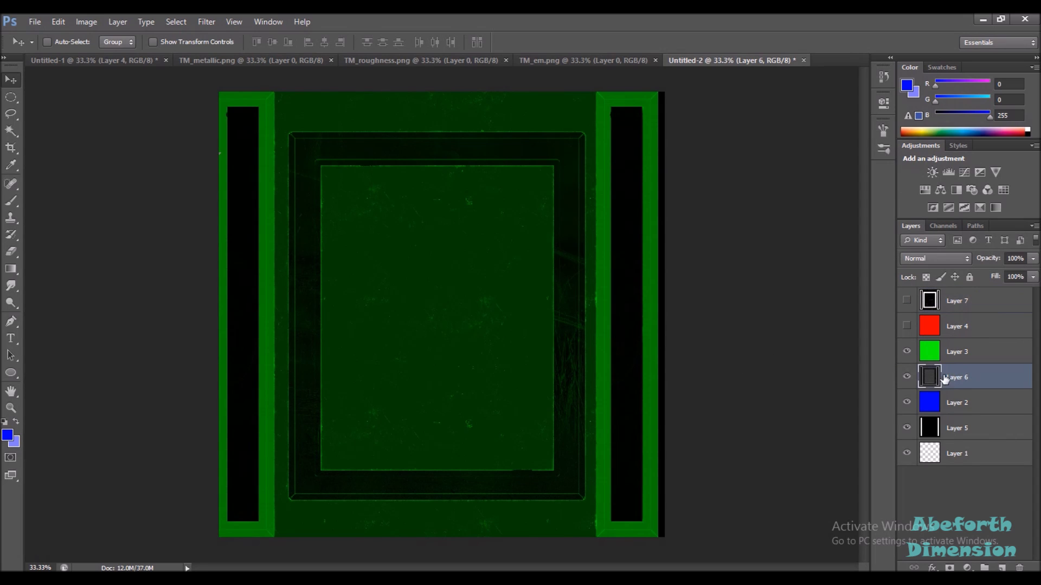
pyautogui.moveTo(378, 347); pyautogui.dragTo(383, 346)
pyautogui.moveTo(960, 306); pyautogui.dragTo(966, 329)
# Show red Layer 4 in Multiply mode and make metallic Layer 7 visible
pyautogui.click(952, 308)
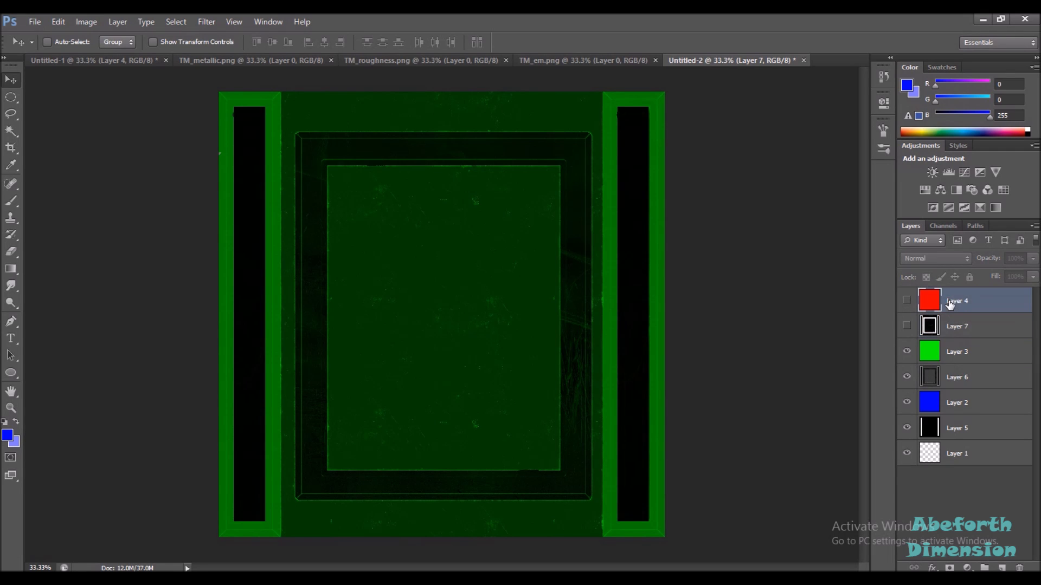
pyautogui.click(906, 301)
pyautogui.click(928, 257)
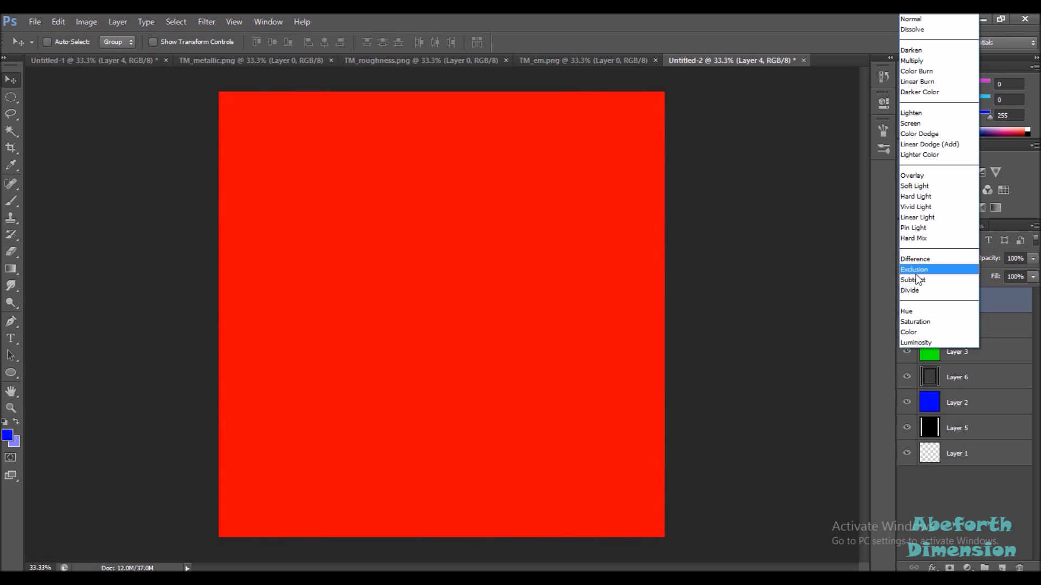
pyautogui.click(912, 60)
pyautogui.click(907, 327)
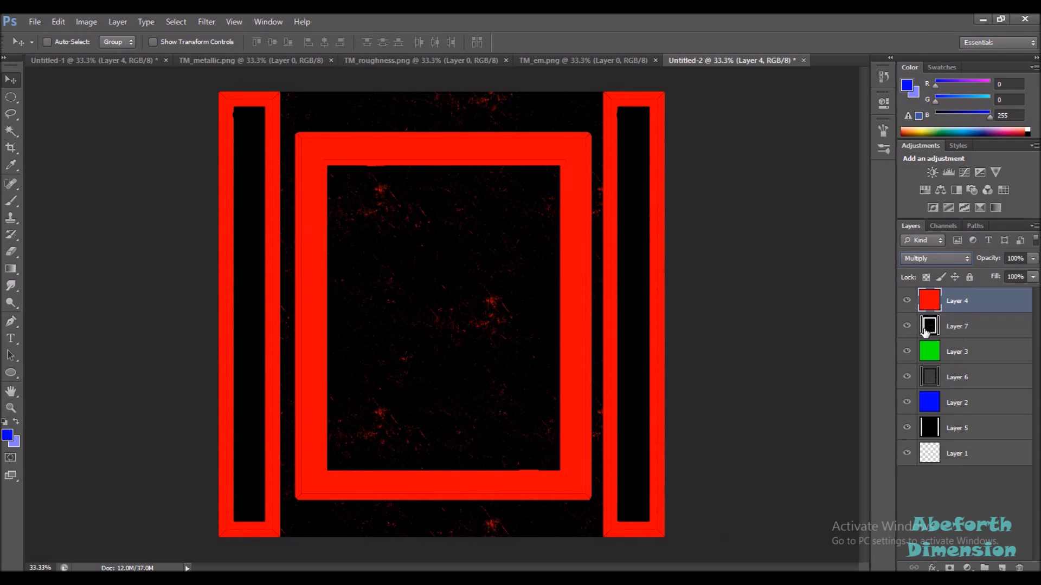
# Merge Layer 4 with 7, Layer 3 with 6, and Layer 2 with 5 using Ctrl+E
pyautogui.click(939, 224)
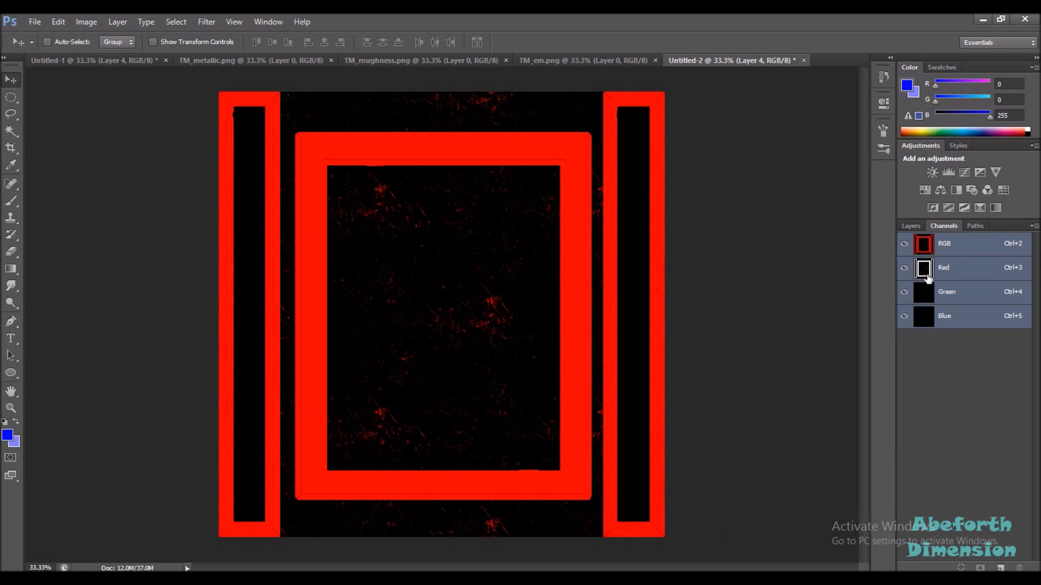
pyautogui.click(916, 226)
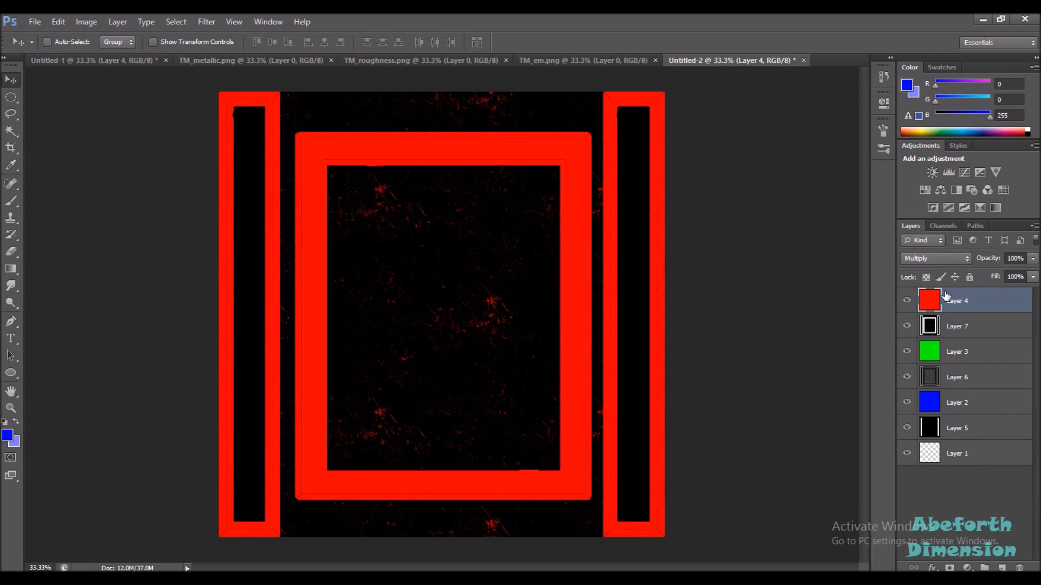
pyautogui.keyDown('ctrl'); pyautogui.click(954, 328); pyautogui.keyUp('ctrl')
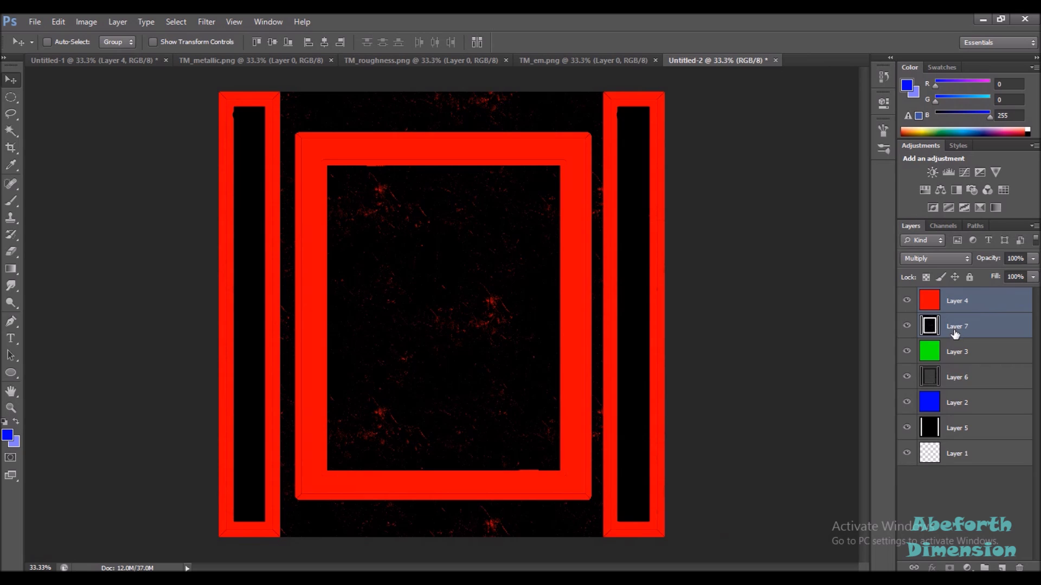
pyautogui.hotkey('ctrl', 'e')
pyautogui.click(953, 334)
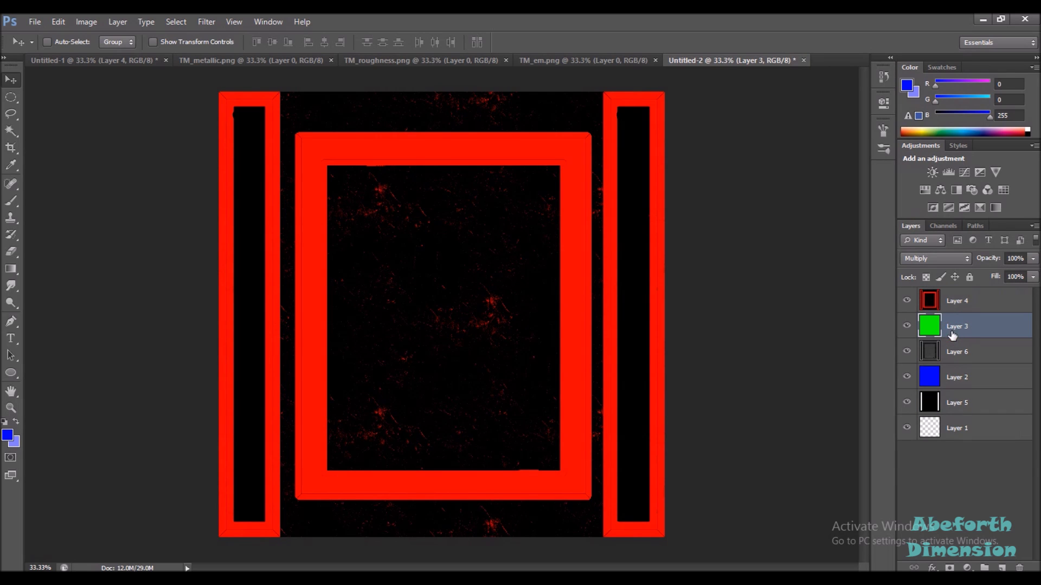
pyautogui.keyDown('ctrl'); pyautogui.click(955, 358); pyautogui.keyUp('ctrl')
pyautogui.hotkey('ctrl', 'e')
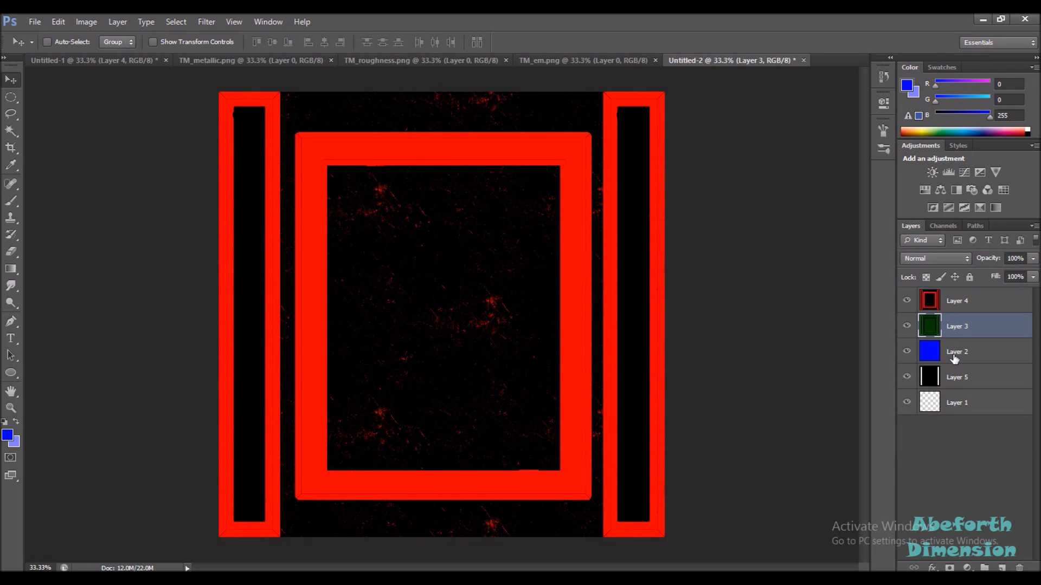
pyautogui.click(954, 357)
pyautogui.keyDown('ctrl'); pyautogui.click(954, 378); pyautogui.keyUp('ctrl')
pyautogui.hotkey('ctrl', 'e')
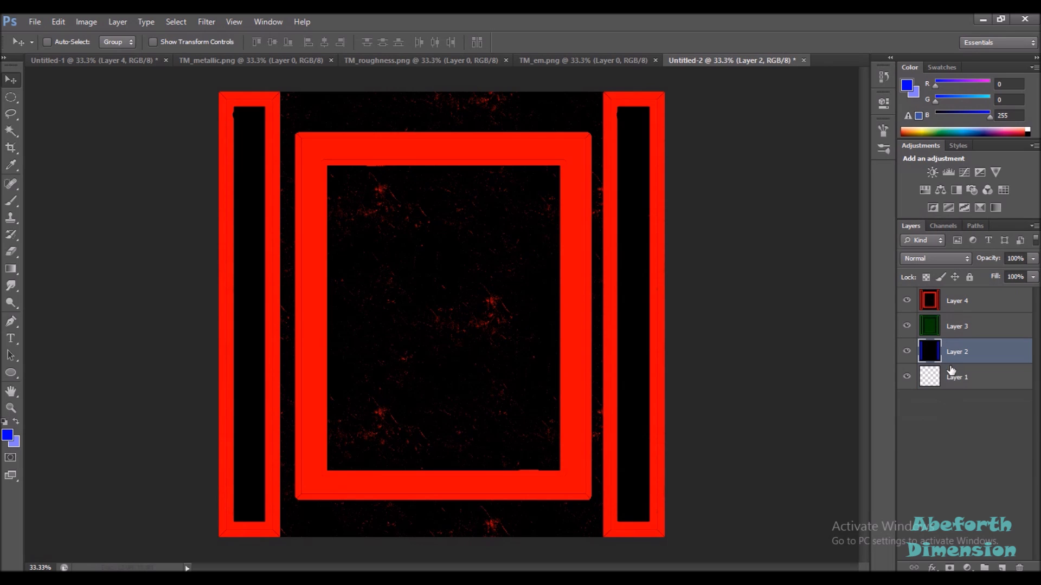
pyautogui.click(942, 226)
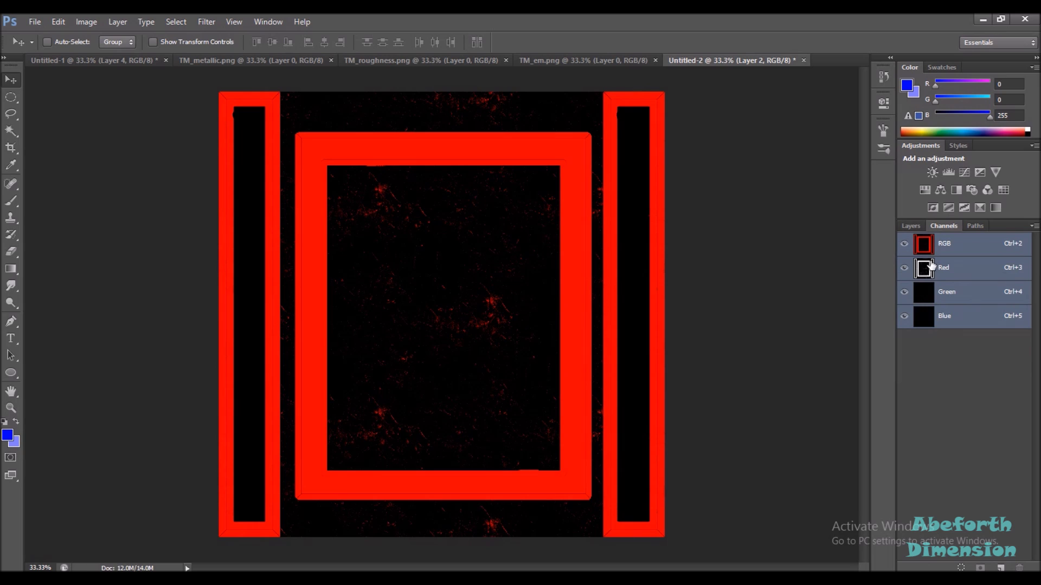
# Set the red mask Layer 4's blend mode to Screen
pyautogui.click(910, 227)
pyautogui.click(941, 305)
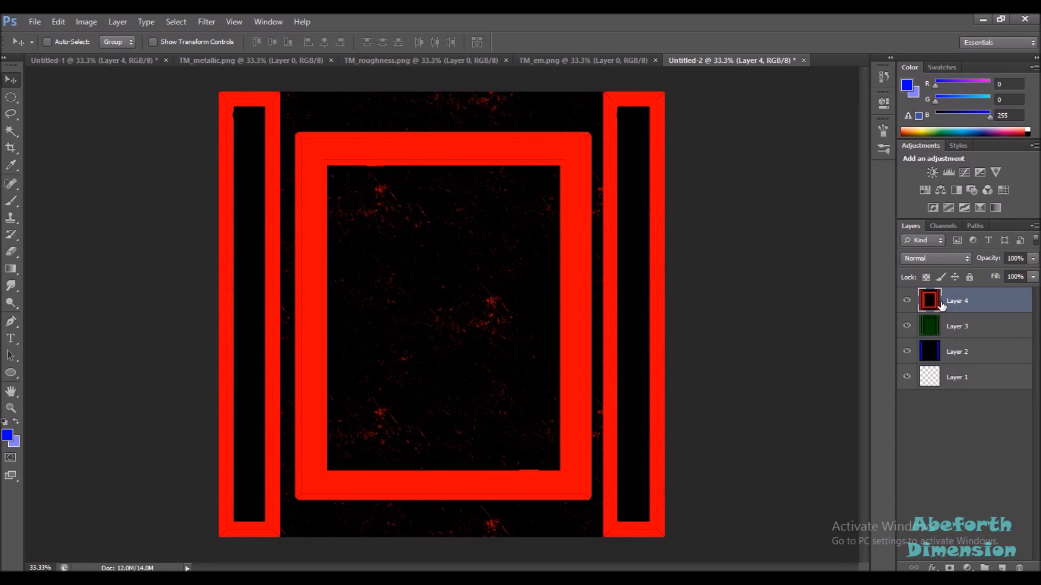
pyautogui.click(947, 328)
pyautogui.click(954, 351)
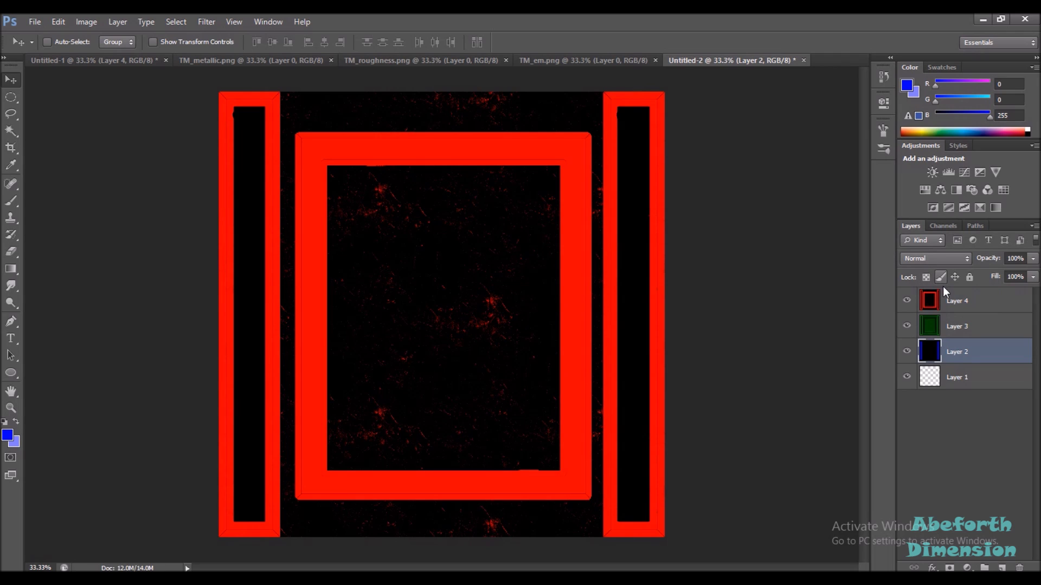
pyautogui.click(954, 312)
pyautogui.click(923, 265)
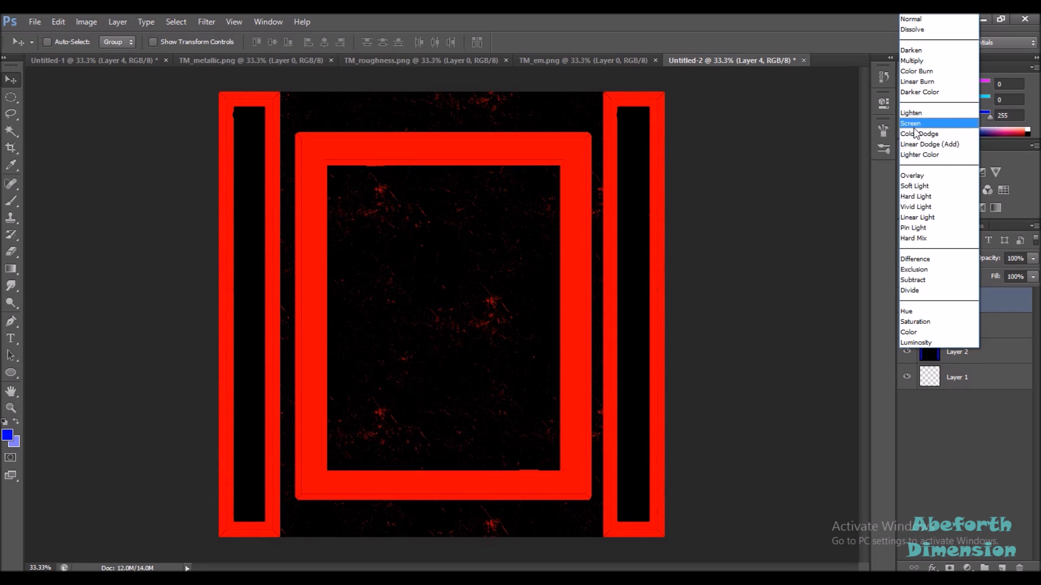
pyautogui.click(918, 133)
# Set the green Layer 3 and blue Layer 2 blend modes to Screen
pyautogui.click(954, 328)
pyautogui.click(930, 266)
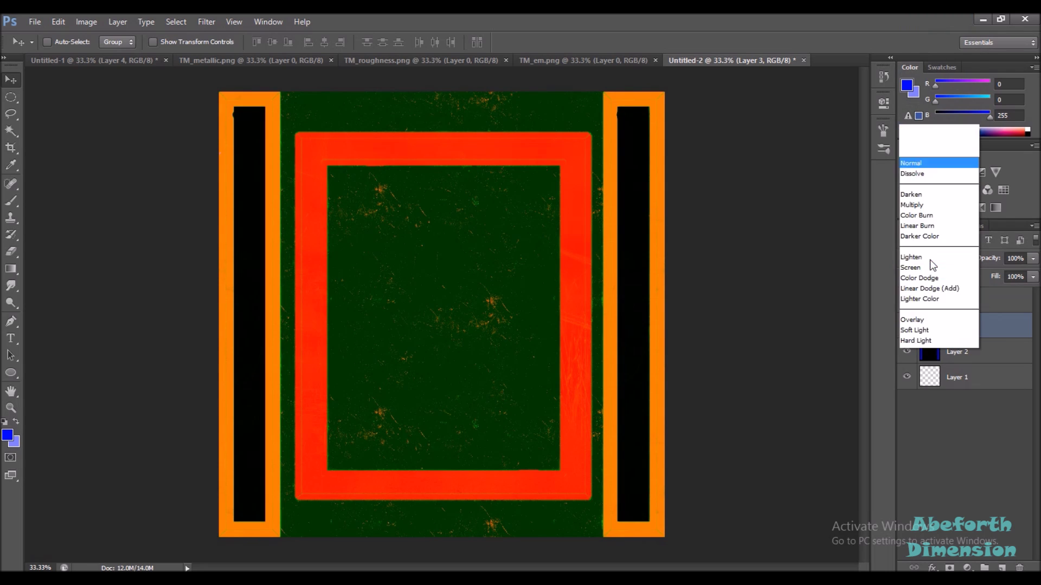
pyautogui.click(938, 126)
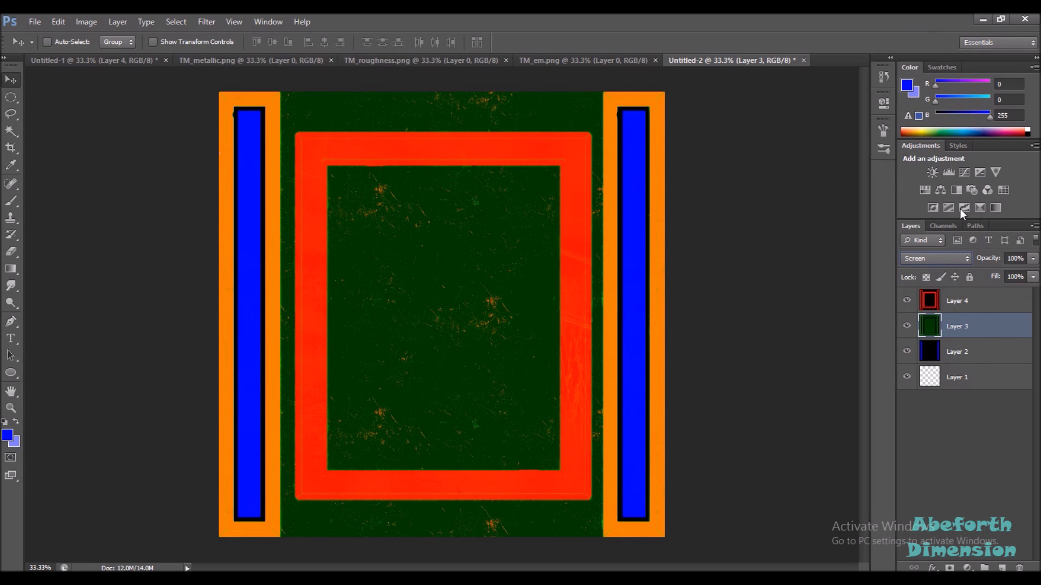
pyautogui.click(948, 355)
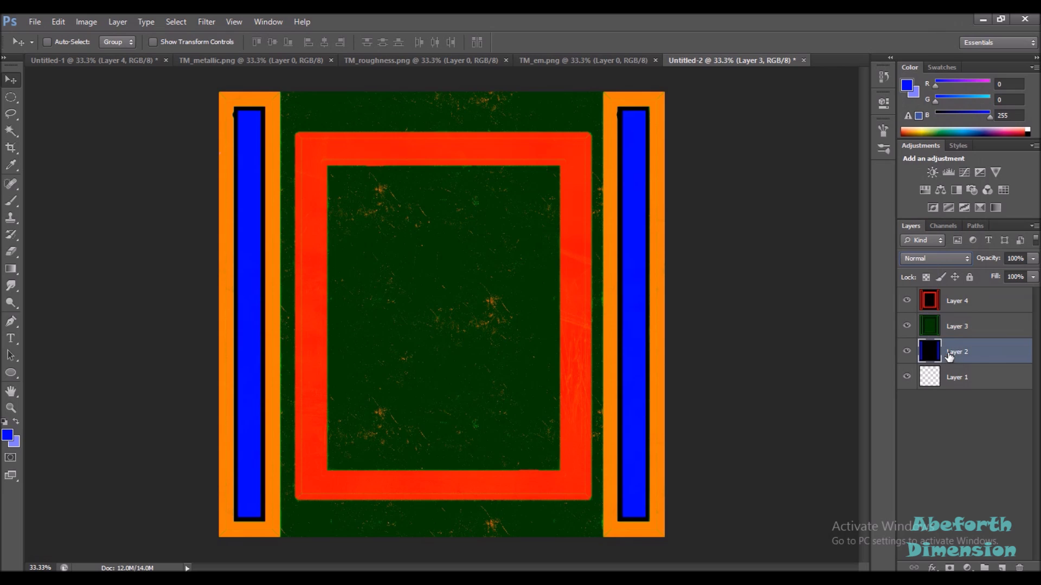
pyautogui.click(936, 258)
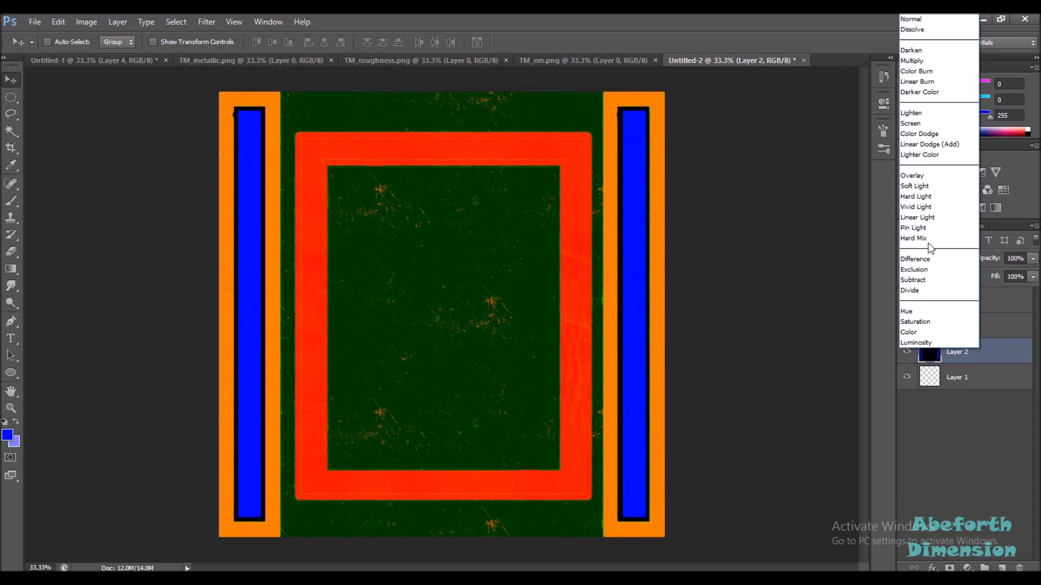
pyautogui.click(914, 124)
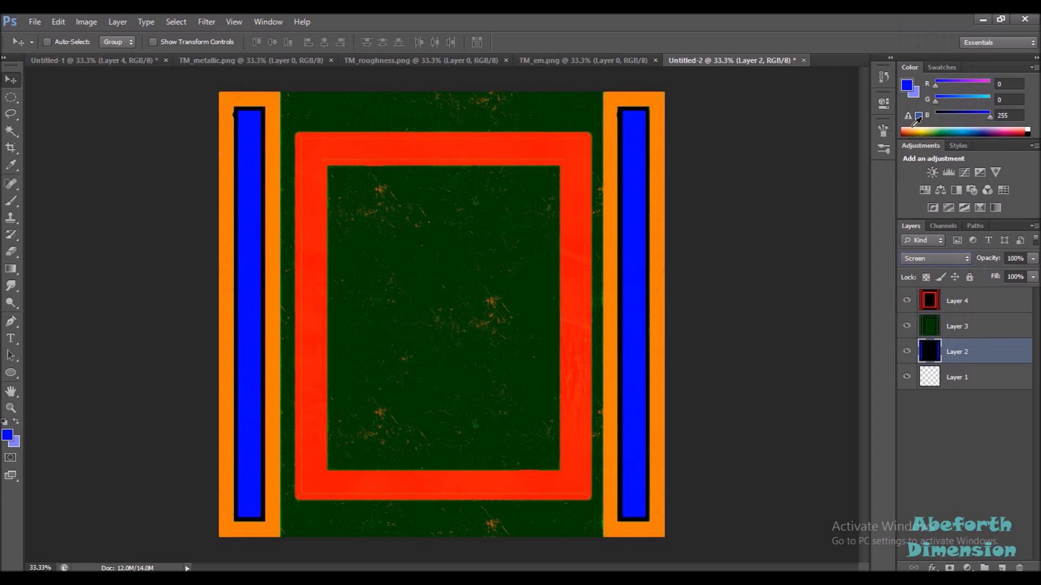
pyautogui.click(940, 226)
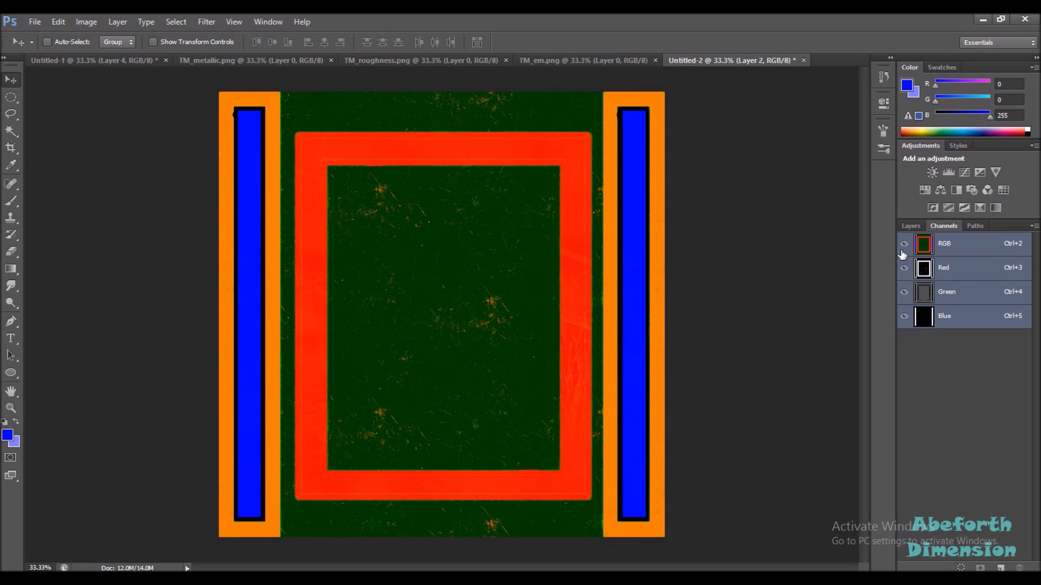
# View the Red channel alone and compare it with TM_metallic.png
pyautogui.click(904, 292)
pyautogui.click(904, 317)
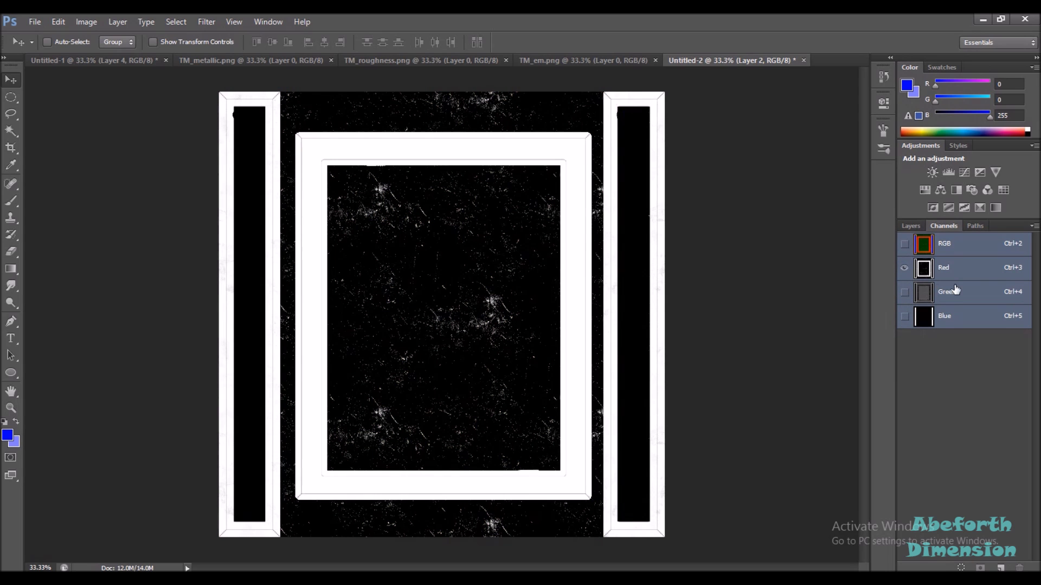
pyautogui.click(251, 60)
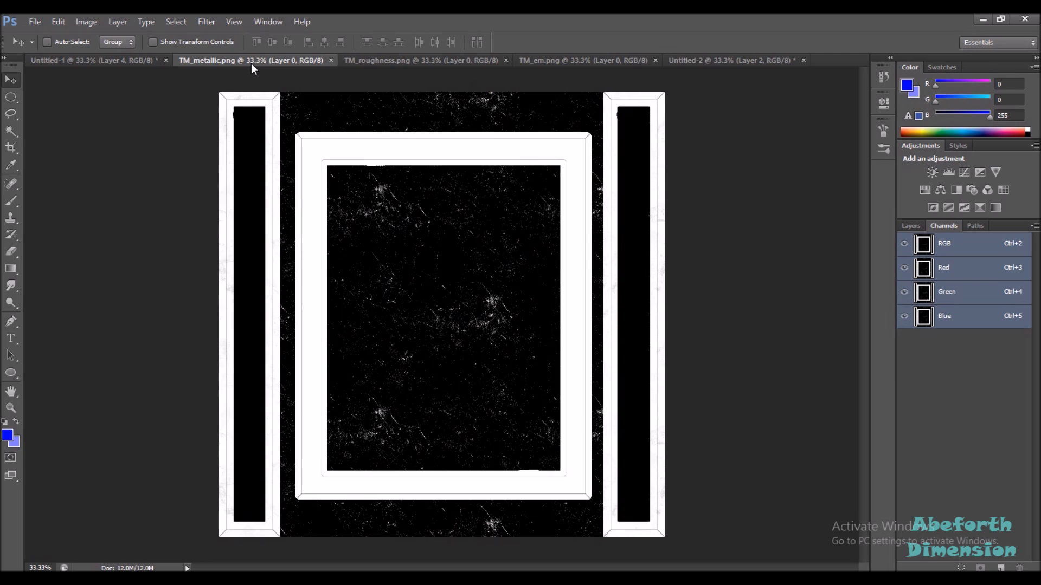
pyautogui.click(705, 65)
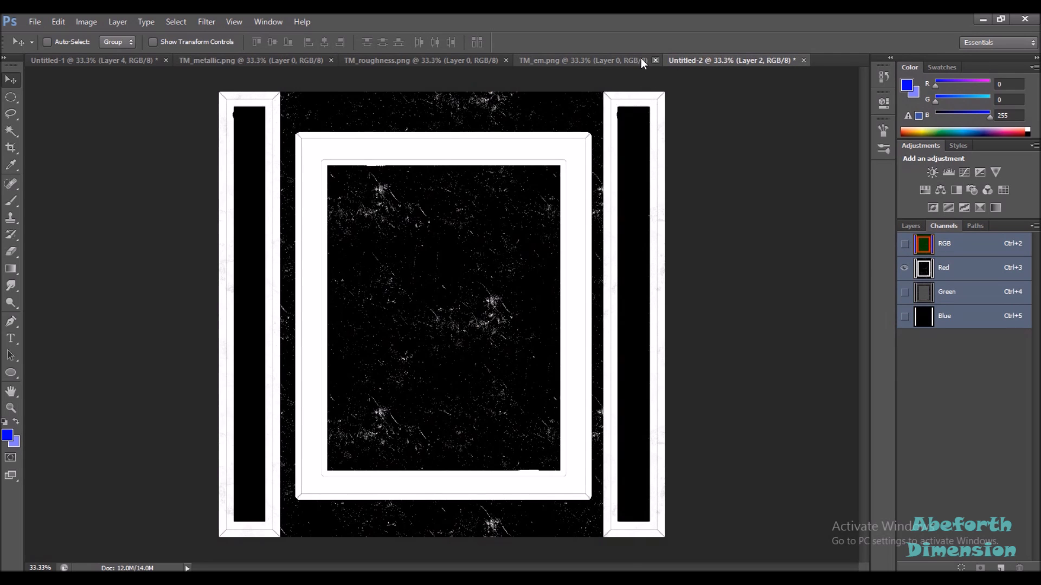
# View the Green channel alone and compare it with TM_roughness.png
pyautogui.click(904, 293)
pyautogui.click(904, 268)
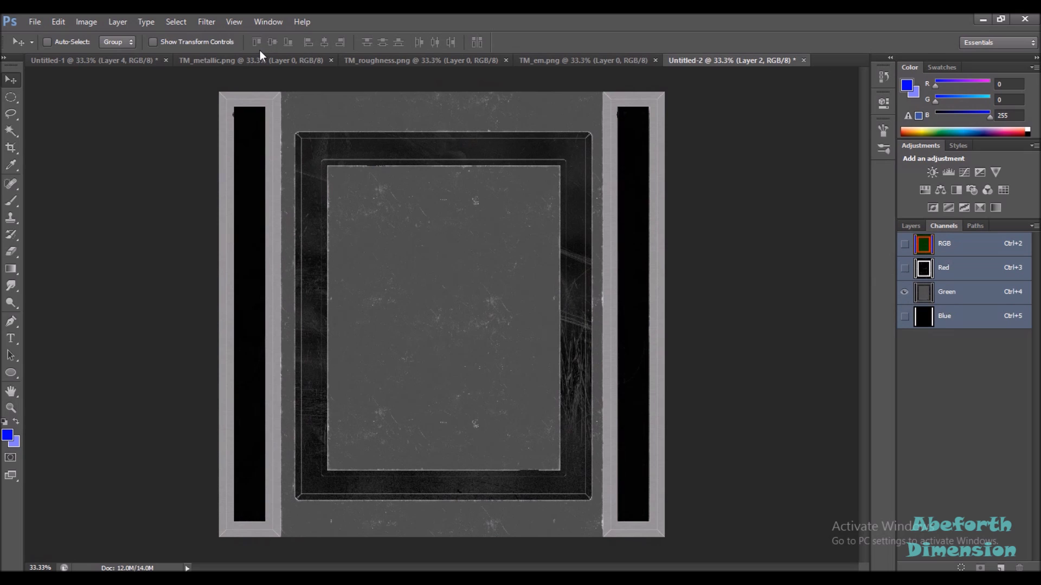
pyautogui.click(467, 64)
pyautogui.click(715, 62)
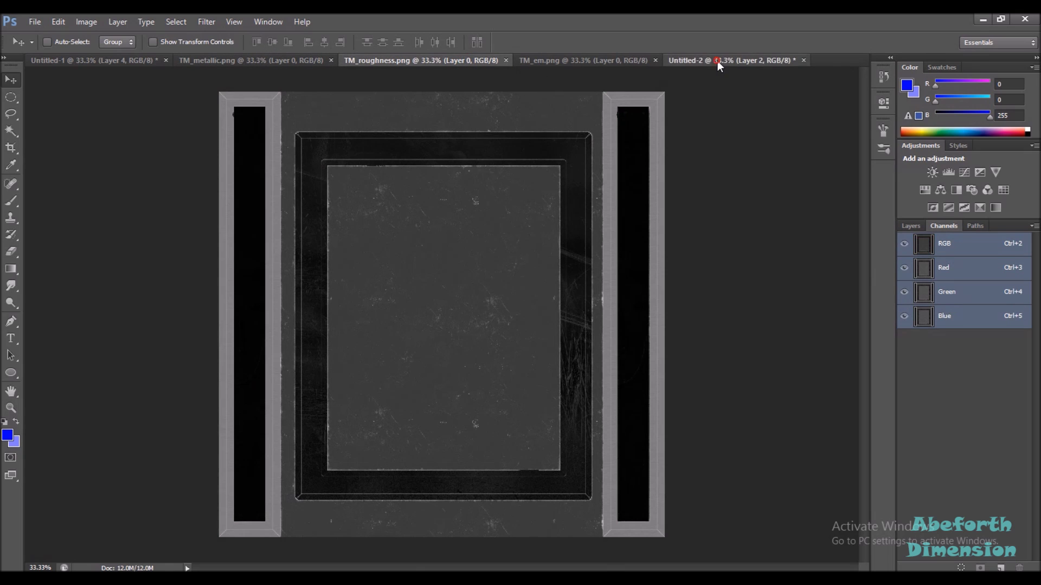
# View the Blue channel alone, compare it with TM_em.png, then restore the RGB composite
pyautogui.click(904, 316)
pyautogui.click(904, 292)
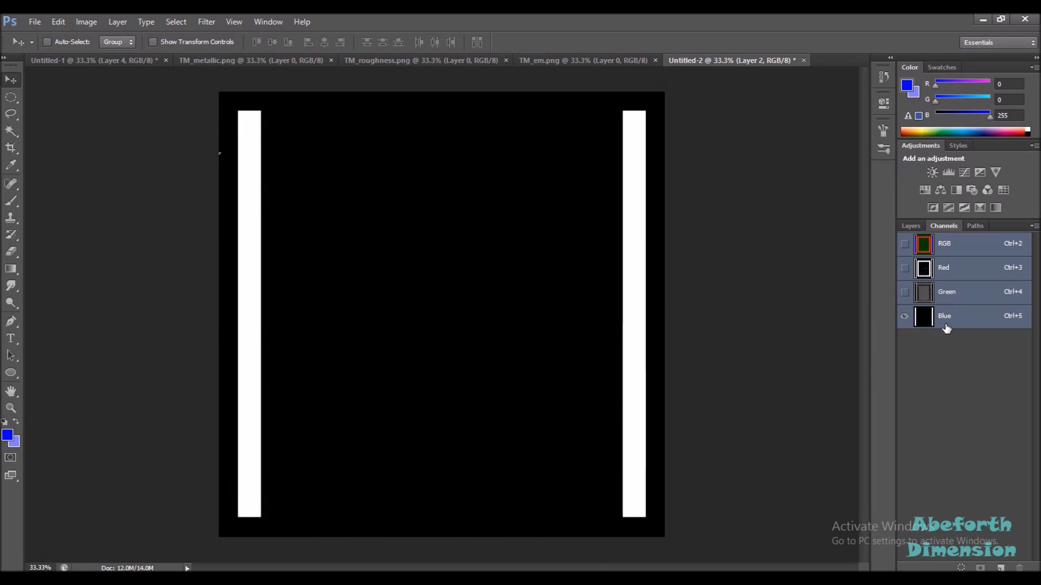
pyautogui.click(593, 64)
pyautogui.click(742, 64)
pyautogui.click(904, 243)
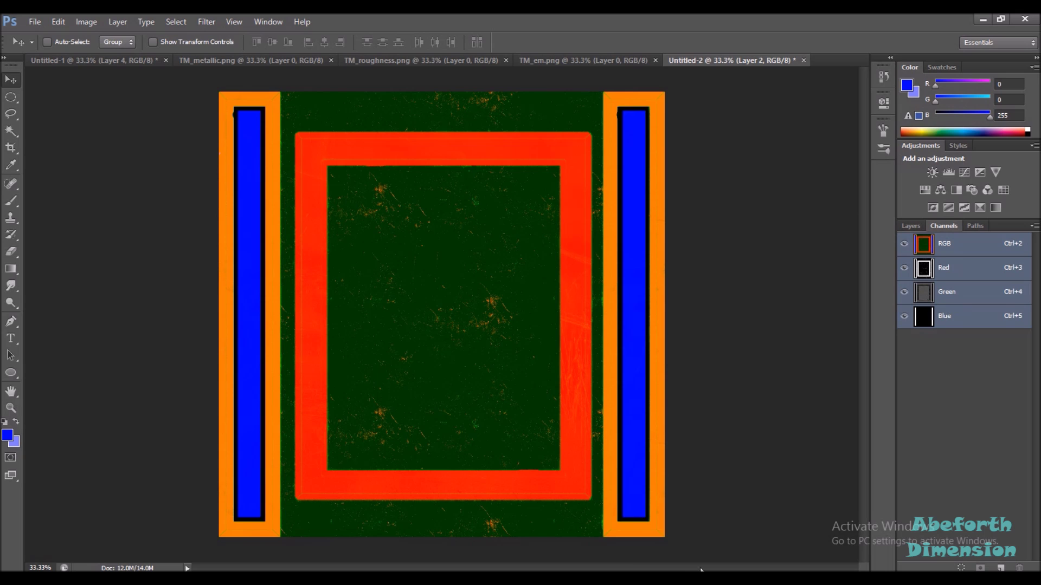
pyautogui.moveTo(698, 579)
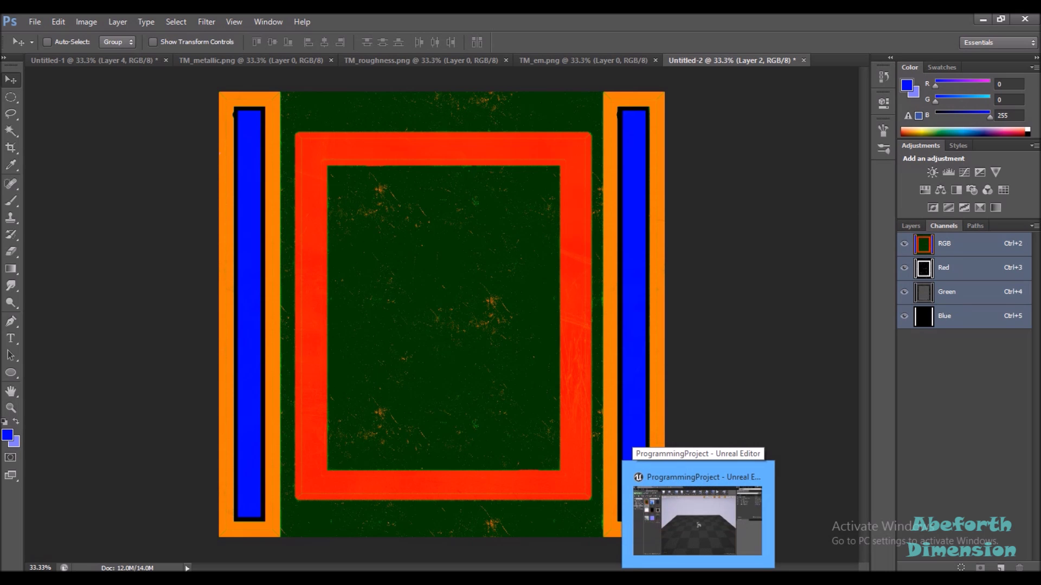
# In Unreal Editor, open the TM material graph and frame its texture sample nodes
pyautogui.click(697, 520)
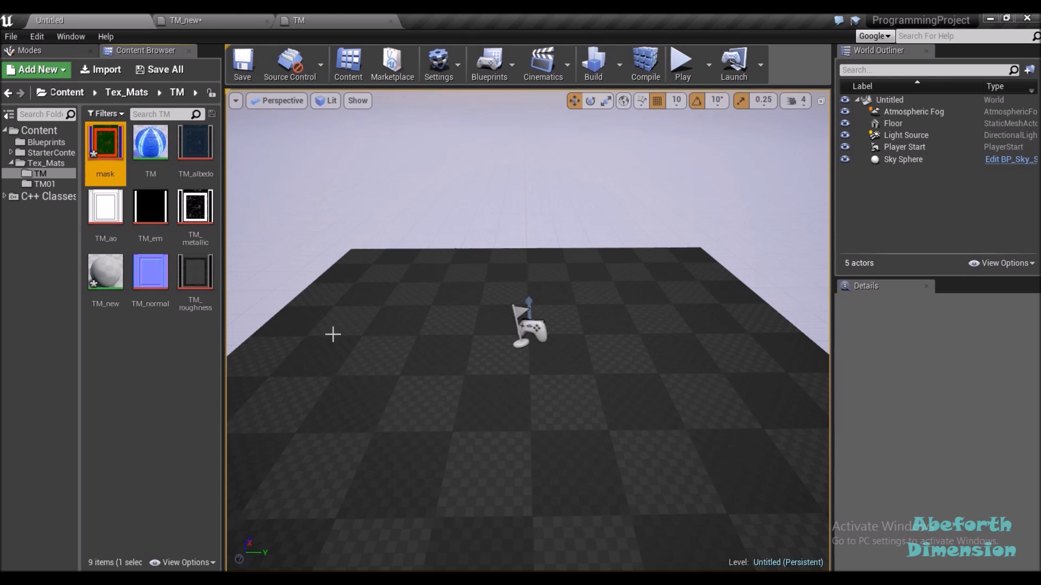
pyautogui.click(306, 17)
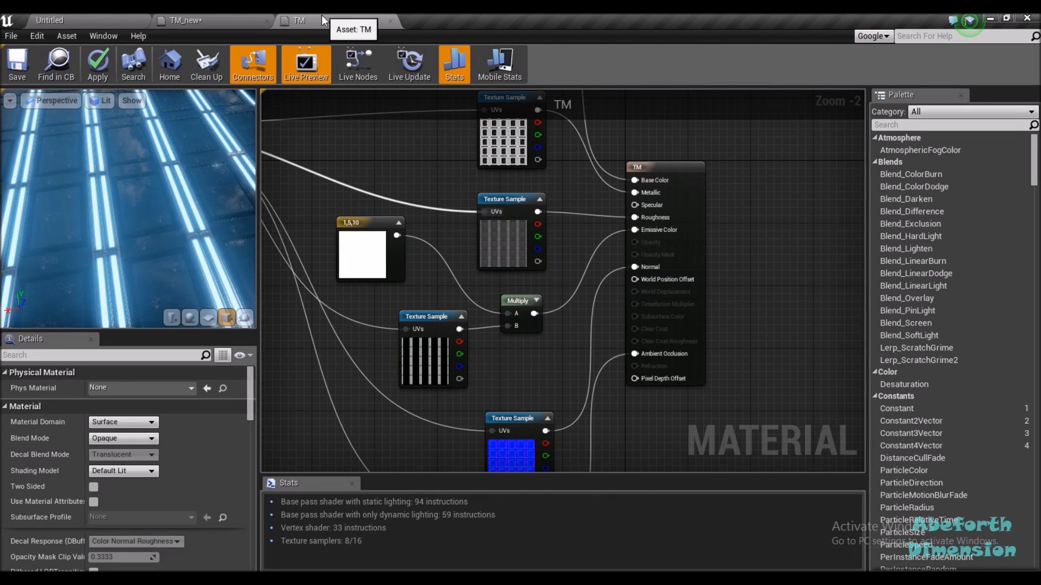
pyautogui.moveTo(362, 345); pyautogui.dragTo(365, 374)
pyautogui.scroll(-3, 347, 347)
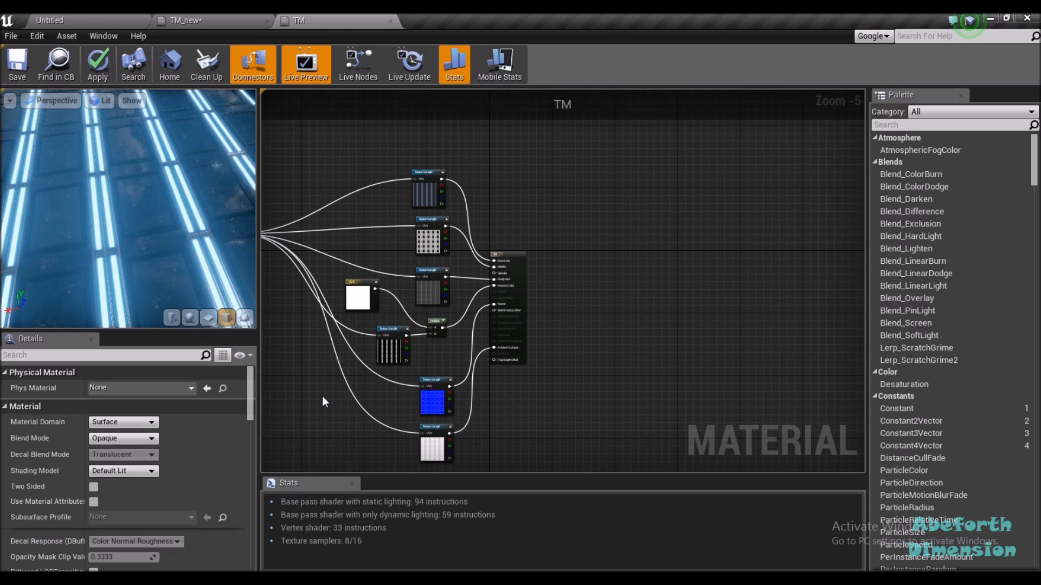
pyautogui.moveTo(311, 363); pyautogui.dragTo(432, 357)
pyautogui.moveTo(187, 279); pyautogui.dragTo(157, 250)
pyautogui.scroll(-5, 90, 286)
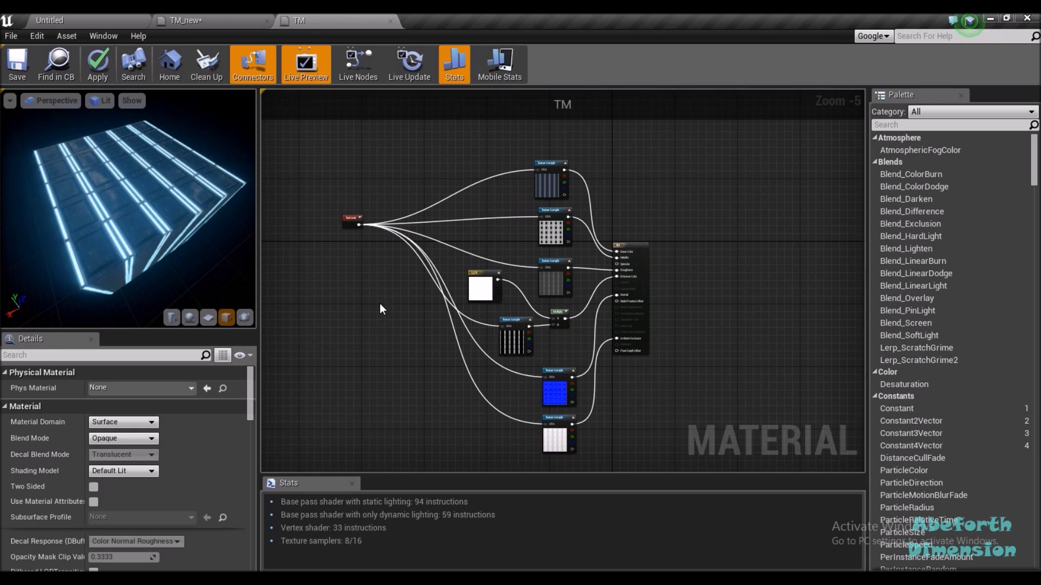
# Set the TexCoord node's UTiling and VTiling to 1.0
pyautogui.click(352, 221)
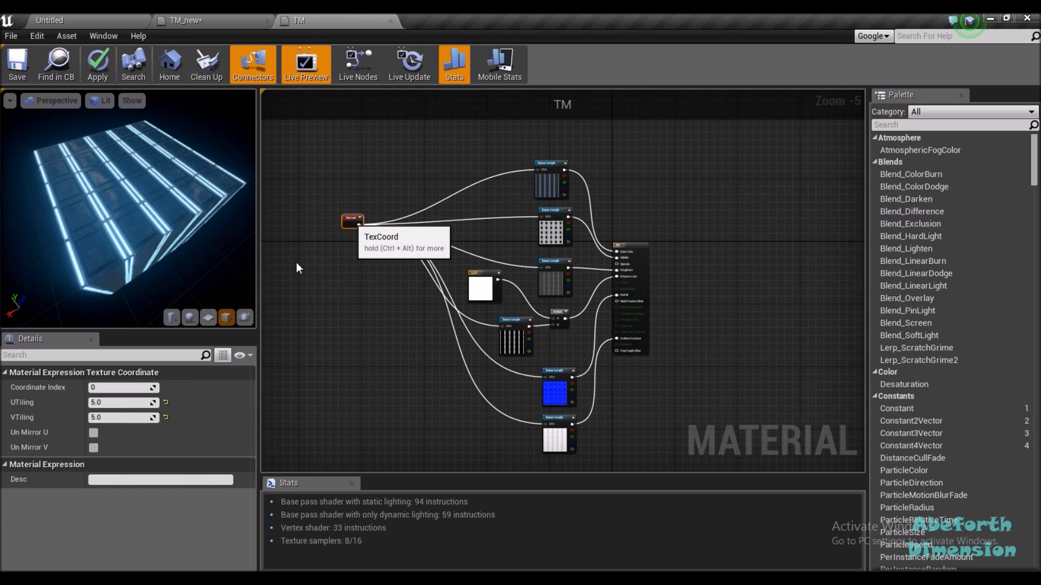
pyautogui.write('1')
pyautogui.click(103, 418)
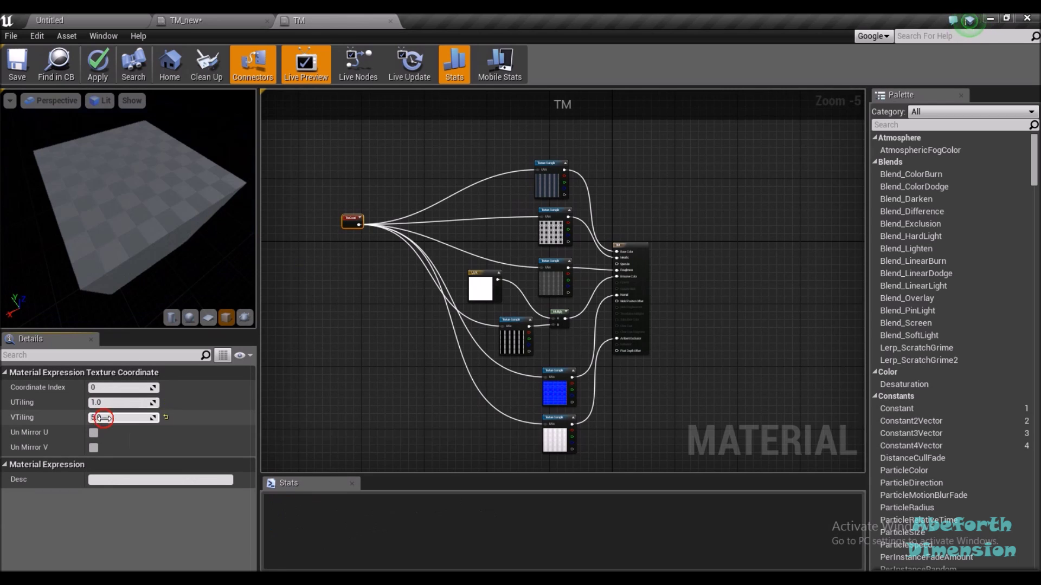
pyautogui.write('1')
pyautogui.press('Return')
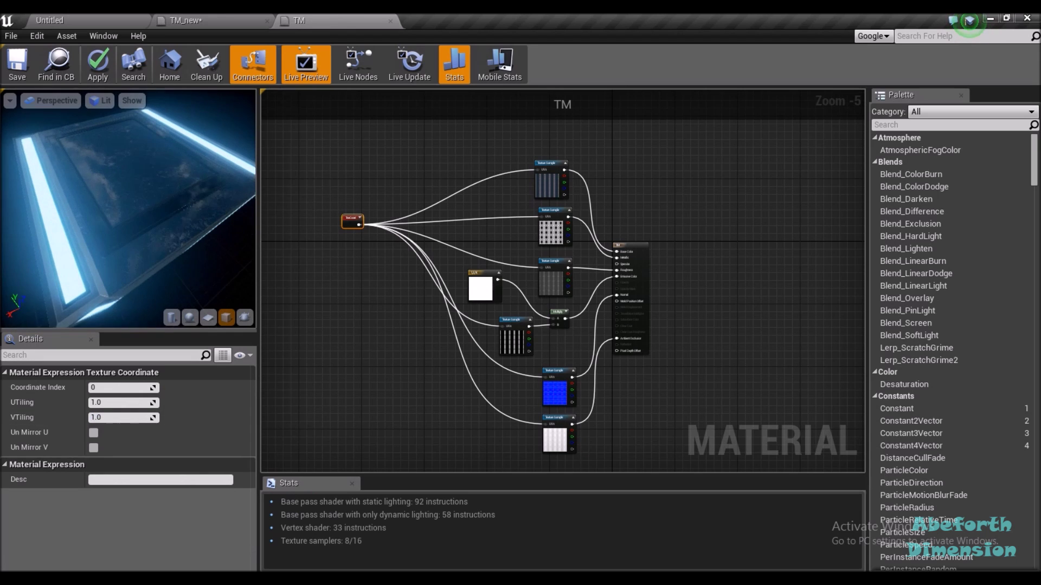
pyautogui.moveTo(124, 239)
pyautogui.mouseDown()
pyautogui.moveTo(200, 241)
pyautogui.moveTo(120, 237)
pyautogui.mouseUp()
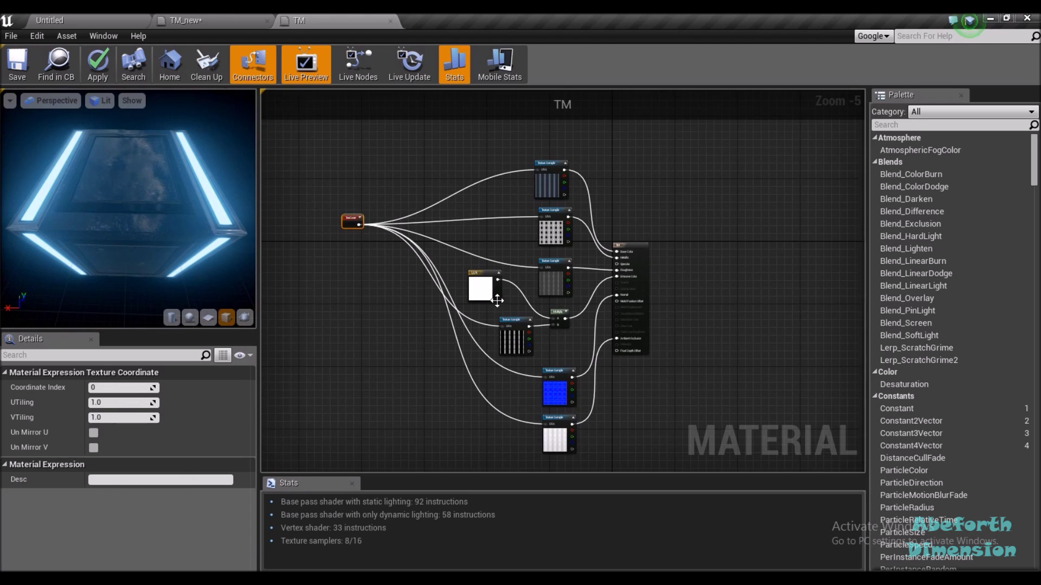
pyautogui.scroll(4, 557, 306)
pyautogui.scroll(-4, 557, 306)
pyautogui.scroll(2, 550, 310)
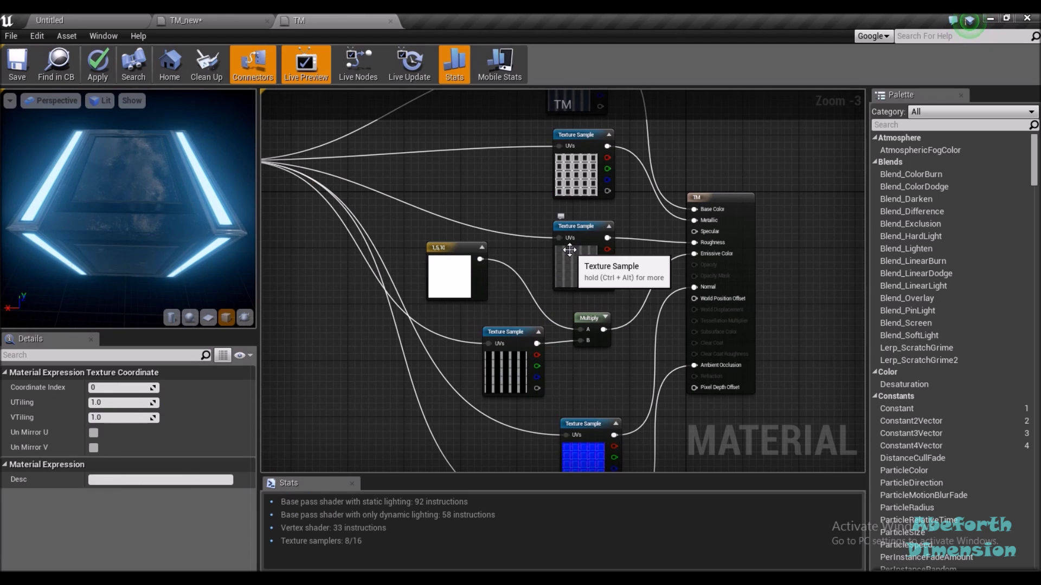
# Review the TM_metallic, middle and TM_em texture samples, then switch to TM_new
pyautogui.click(520, 352)
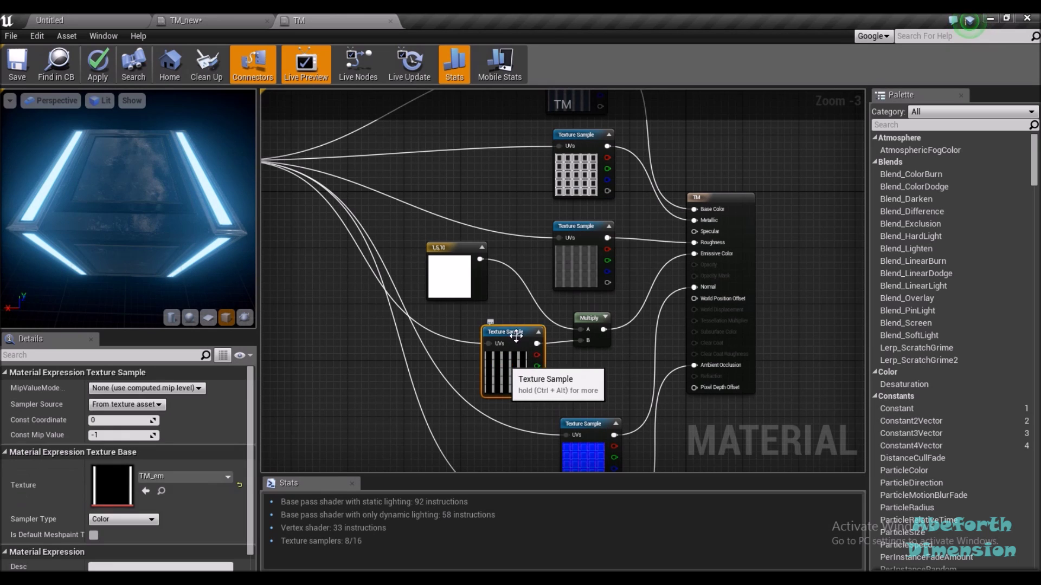
pyautogui.click(566, 254)
pyautogui.click(581, 172)
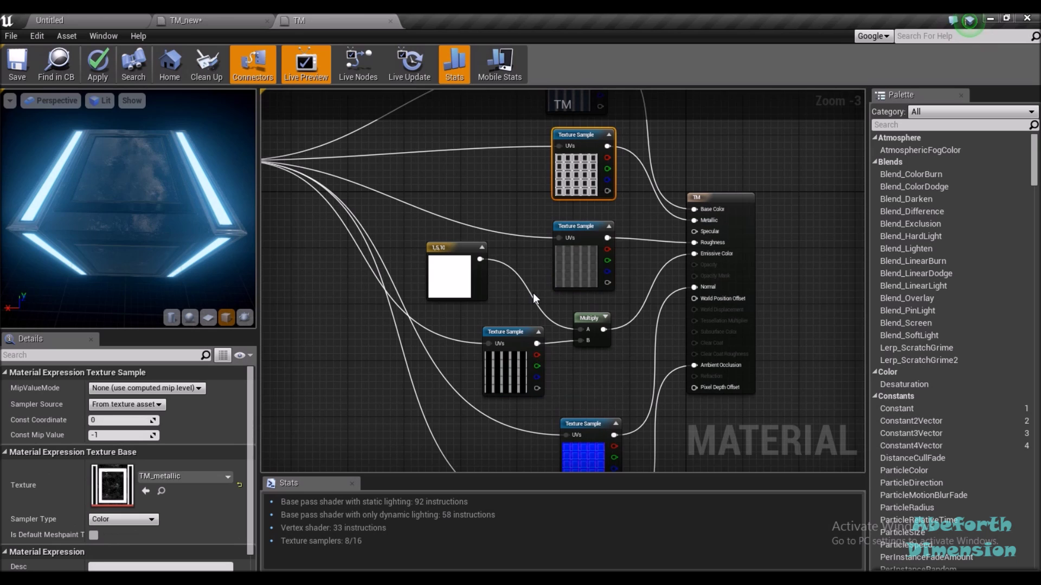
pyautogui.click(510, 355)
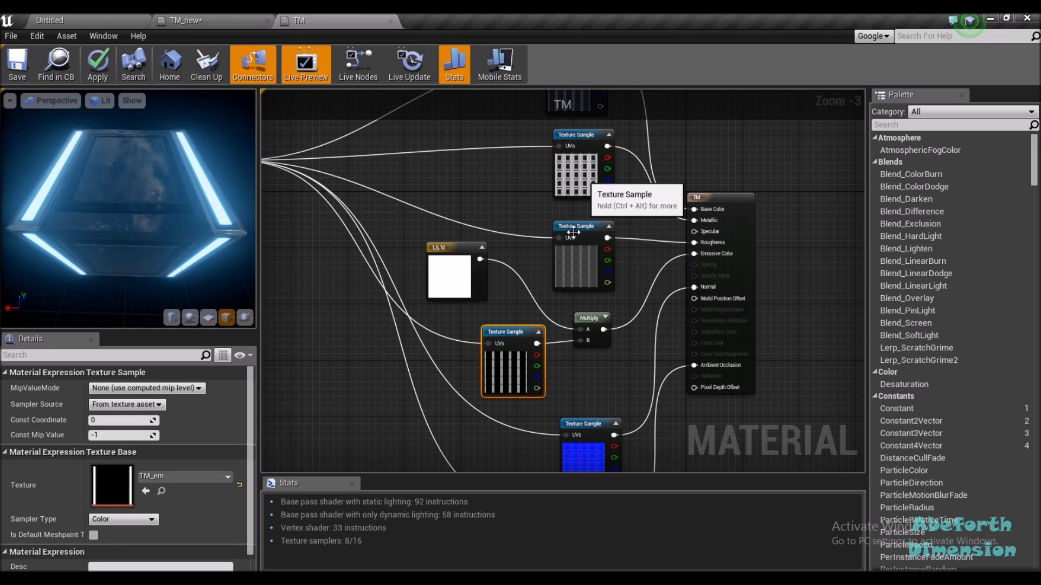
pyautogui.click(233, 16)
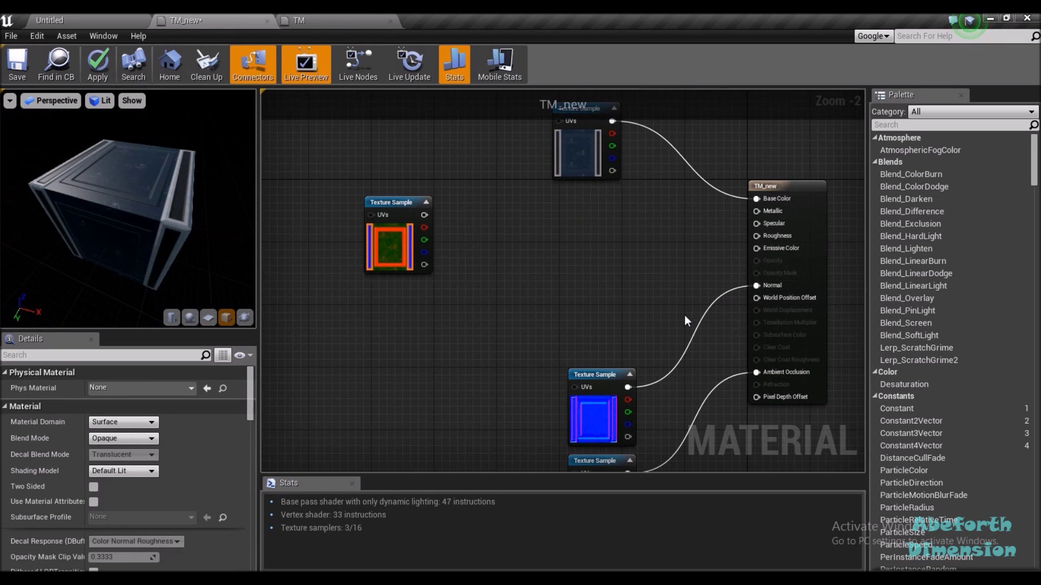
# Connect the mask texture's R pin to TM_new's Metallic input
pyautogui.scroll(-2, 558, 258)
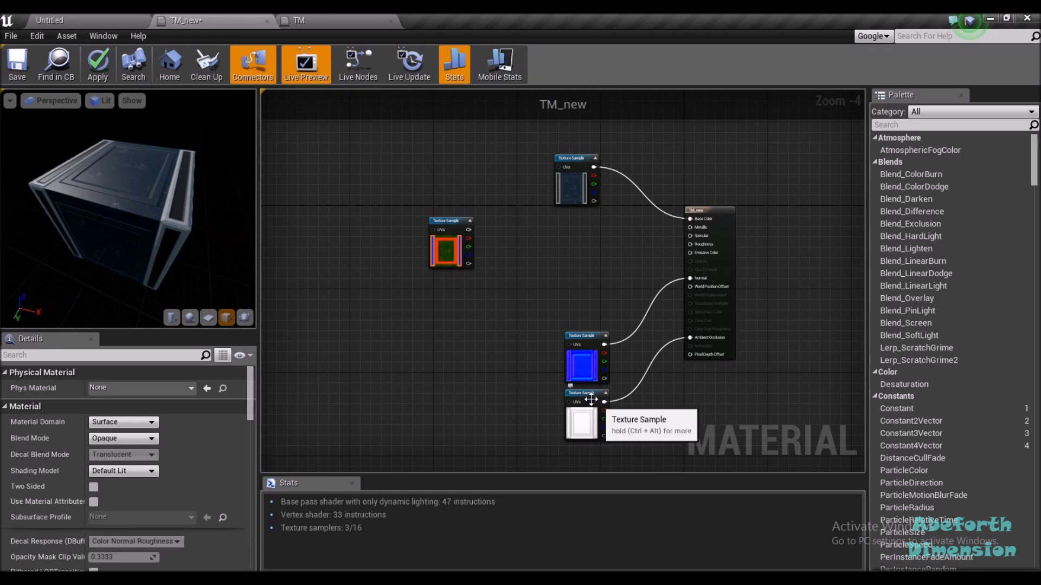
pyautogui.scroll(4, 448, 250)
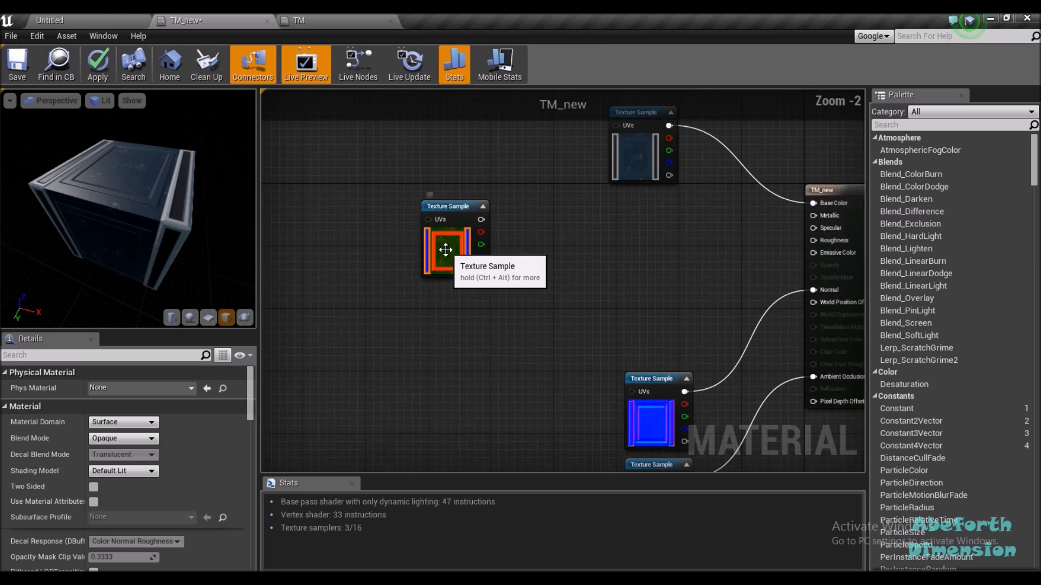
pyautogui.scroll(-3, 586, 272)
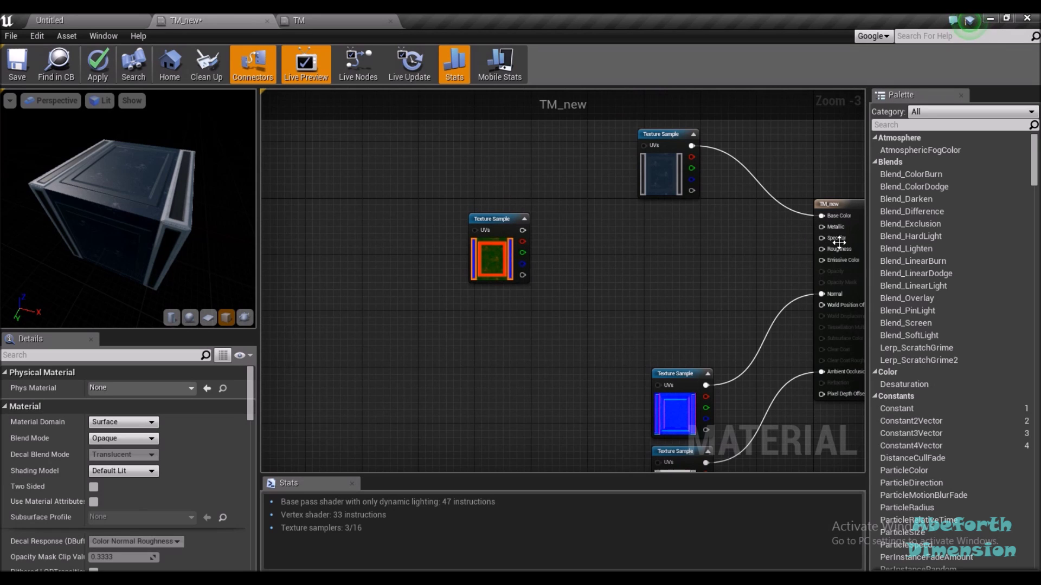
pyautogui.rightClick(590, 239)
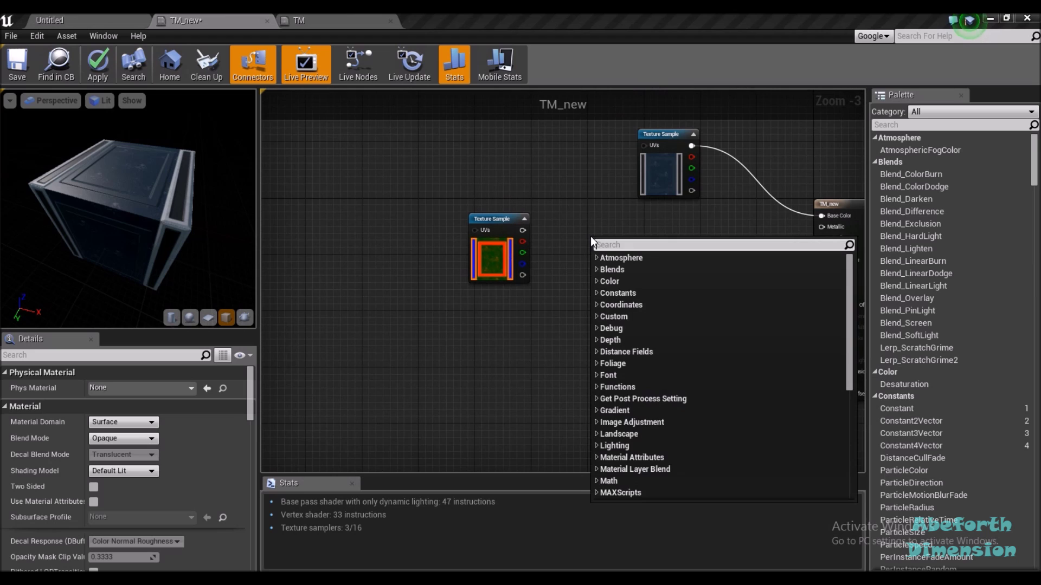
pyautogui.click(562, 216)
pyautogui.moveTo(519, 242); pyautogui.dragTo(824, 228)
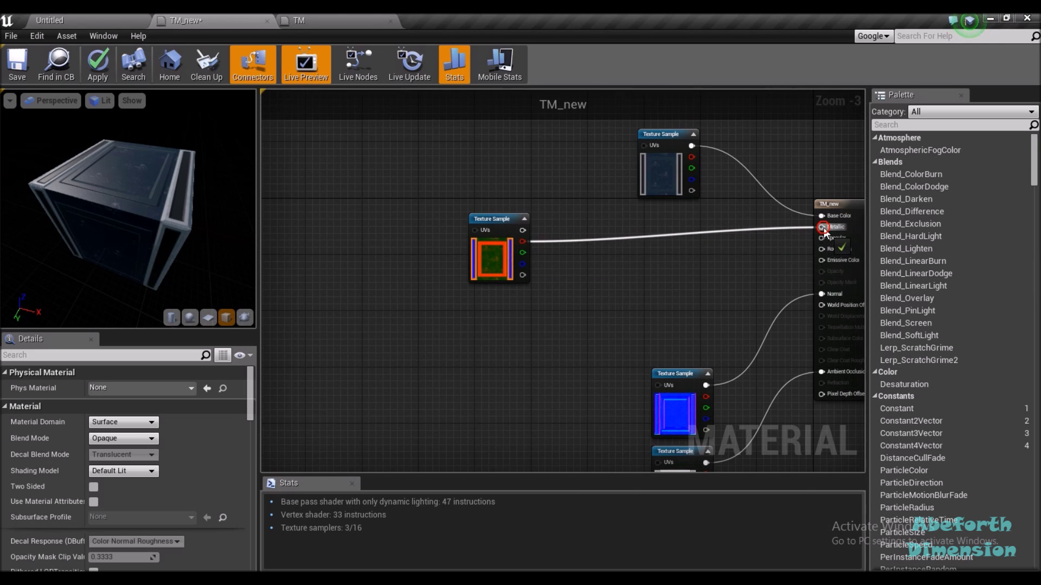
# Connect the mask's G pin to Roughness and compare with the TM graph
pyautogui.moveTo(228, 216)
pyautogui.mouseDown()
pyautogui.moveTo(209, 238)
pyautogui.moveTo(227, 220)
pyautogui.mouseUp()
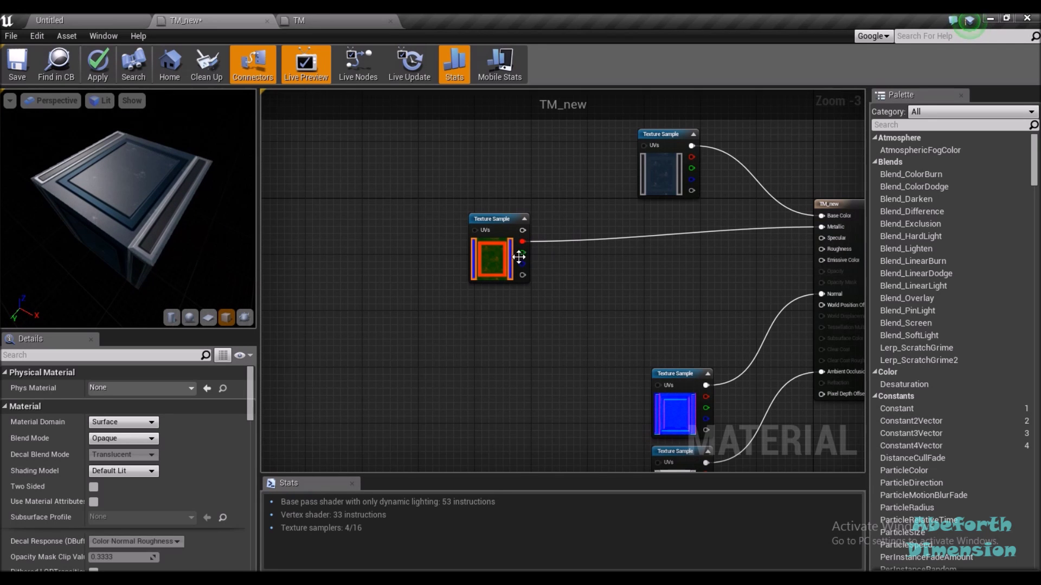
pyautogui.moveTo(523, 253); pyautogui.dragTo(831, 252)
pyautogui.moveTo(217, 203); pyautogui.dragTo(195, 257)
pyautogui.click(322, 21)
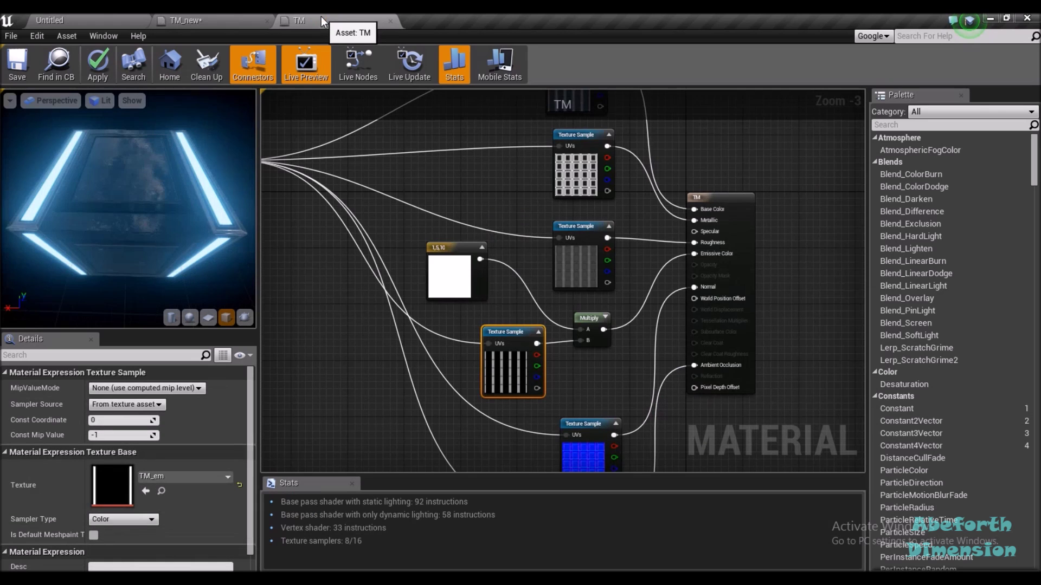
pyautogui.click(239, 21)
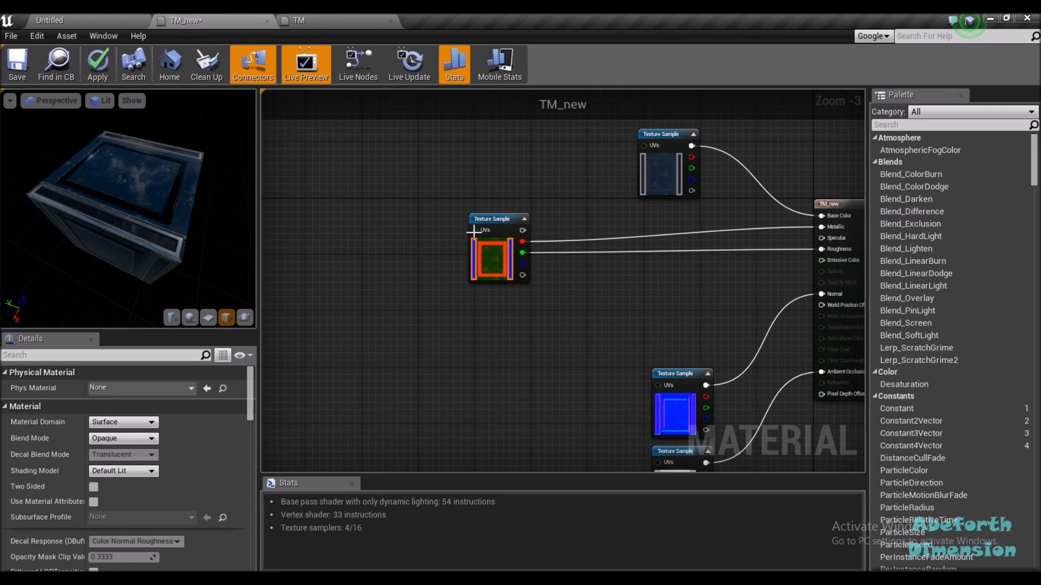
pyautogui.rightClick(466, 362)
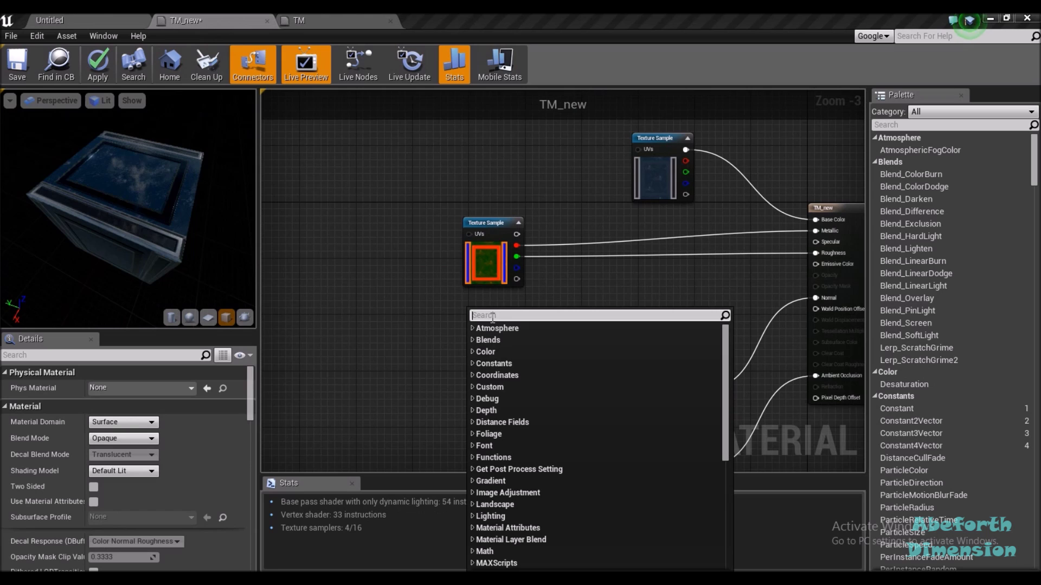
# Add two Multiply nodes to the TM_new graph
pyautogui.write('multi')
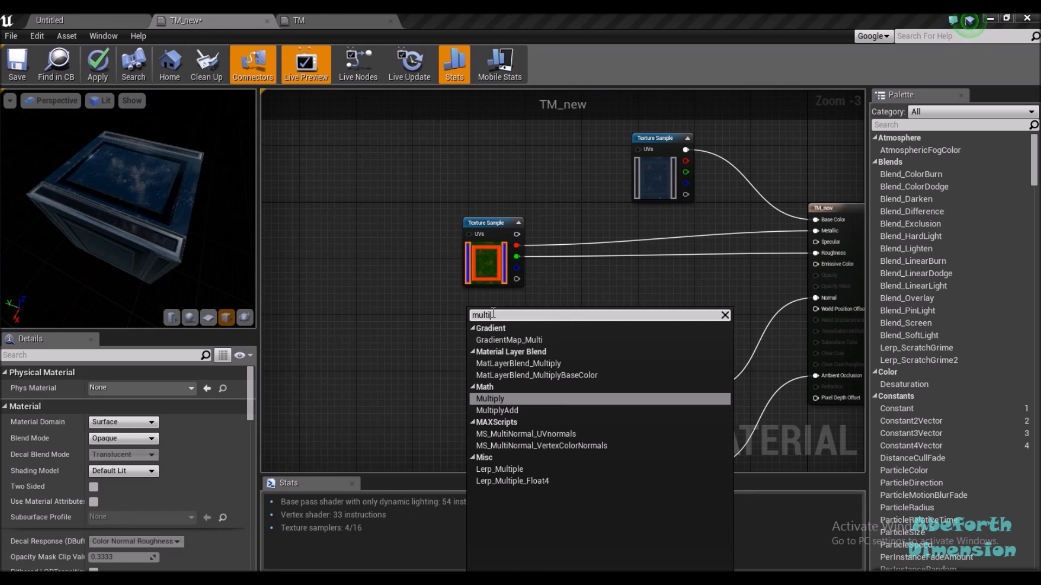
pyautogui.write('p')
pyautogui.press('Return')
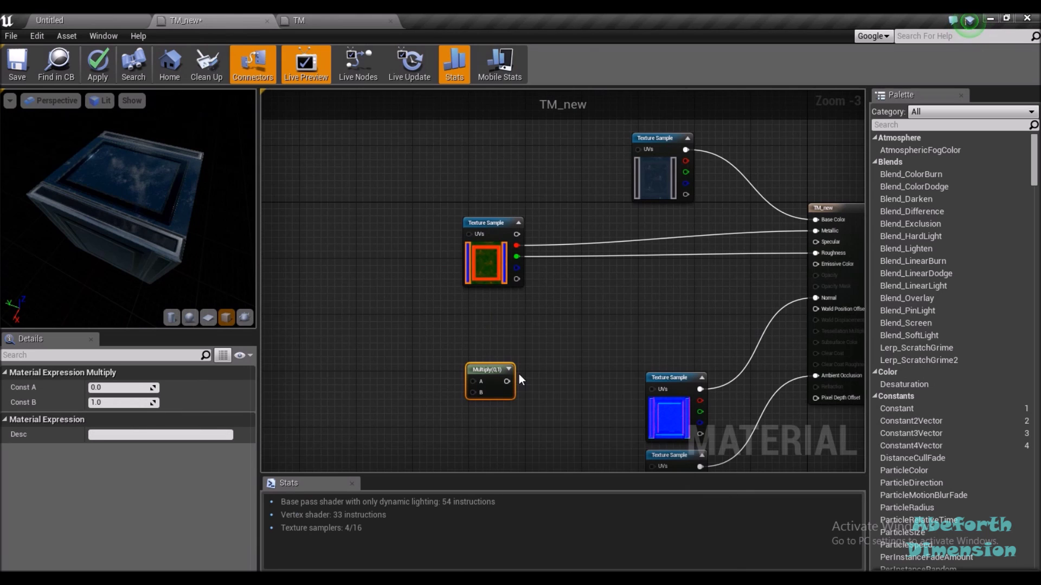
pyautogui.moveTo(506, 366); pyautogui.dragTo(582, 336)
pyautogui.rightClick(535, 311)
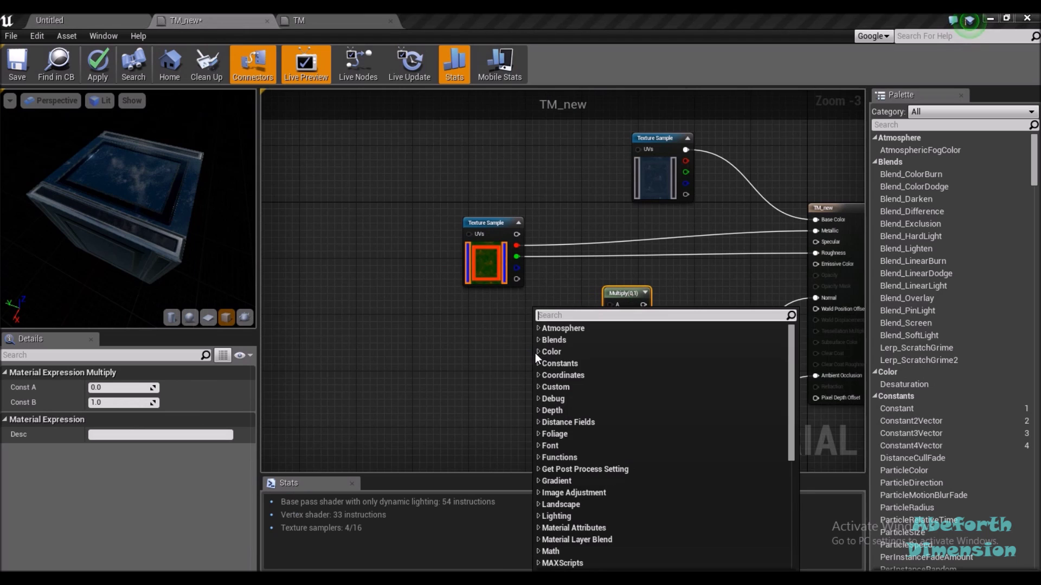
pyautogui.write('mu')
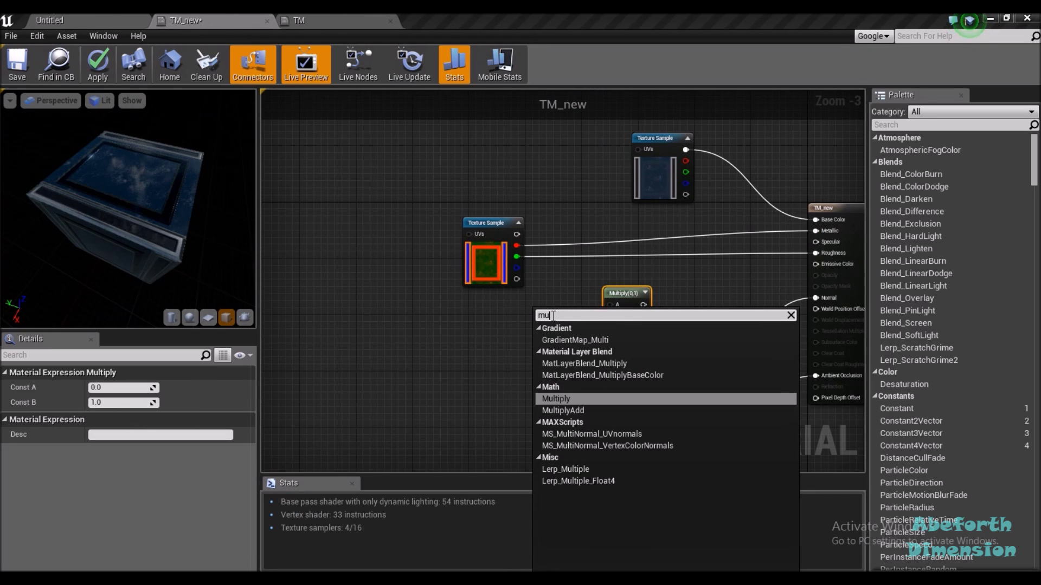
pyautogui.press('Return')
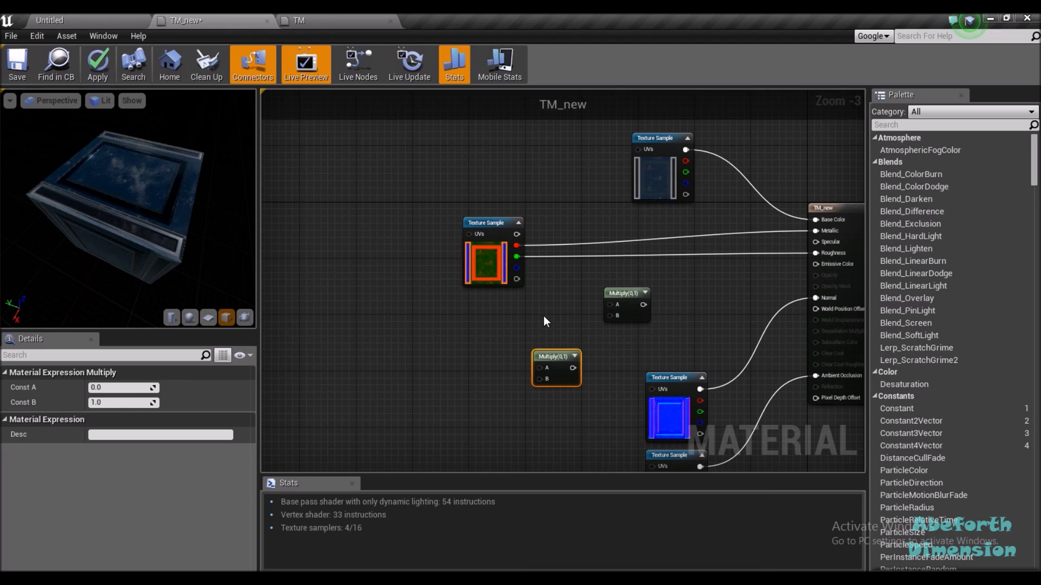
# Add a Constant3Vector and multiply it with the mask's blue channel
pyautogui.rightClick(431, 350)
pyautogui.write('cons')
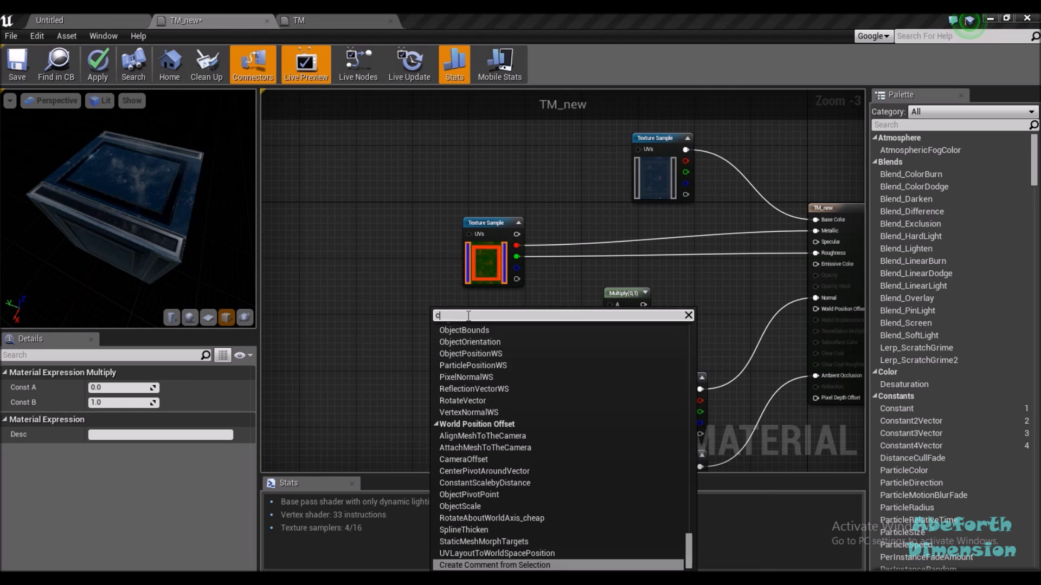
pyautogui.press('Down')
pyautogui.press('Down')
pyautogui.press('Return')
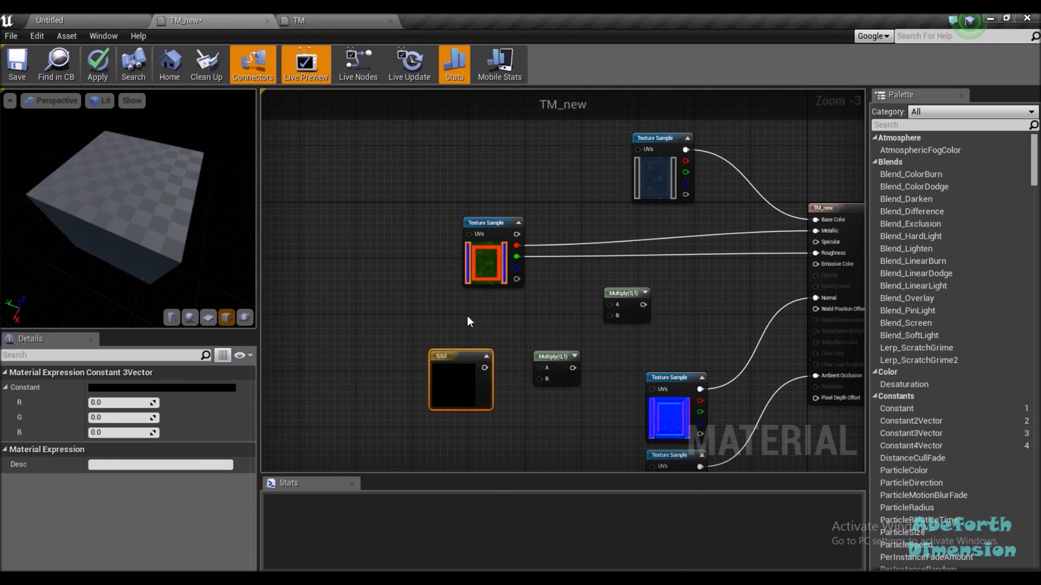
pyautogui.moveTo(484, 368); pyautogui.dragTo(542, 369)
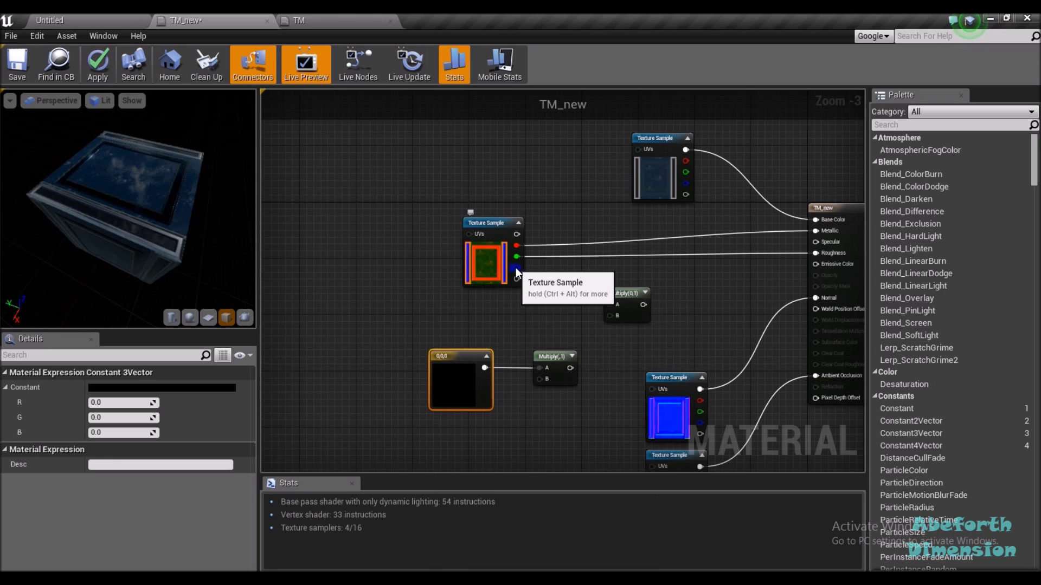
pyautogui.moveTo(516, 268); pyautogui.dragTo(556, 352)
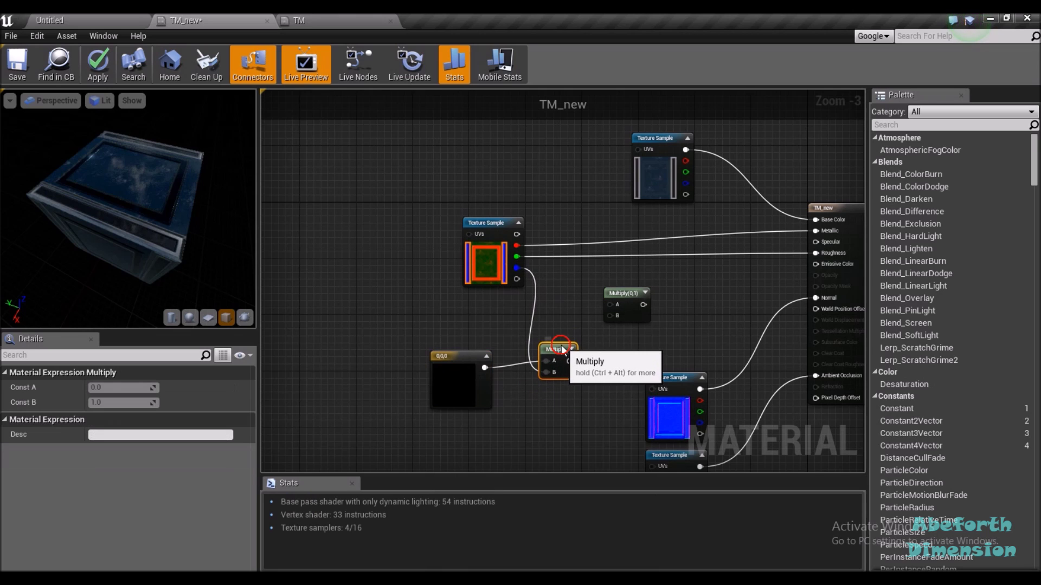
# Add a scalar Constant and wire it into the second Multiply
pyautogui.rightClick(576, 288)
pyautogui.write('consta')
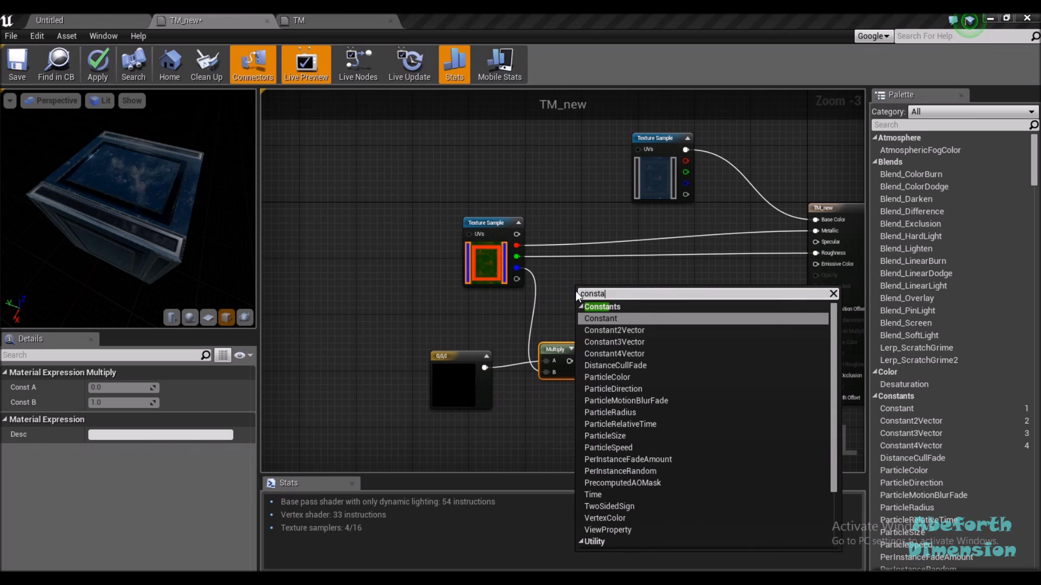
pyautogui.press('Return')
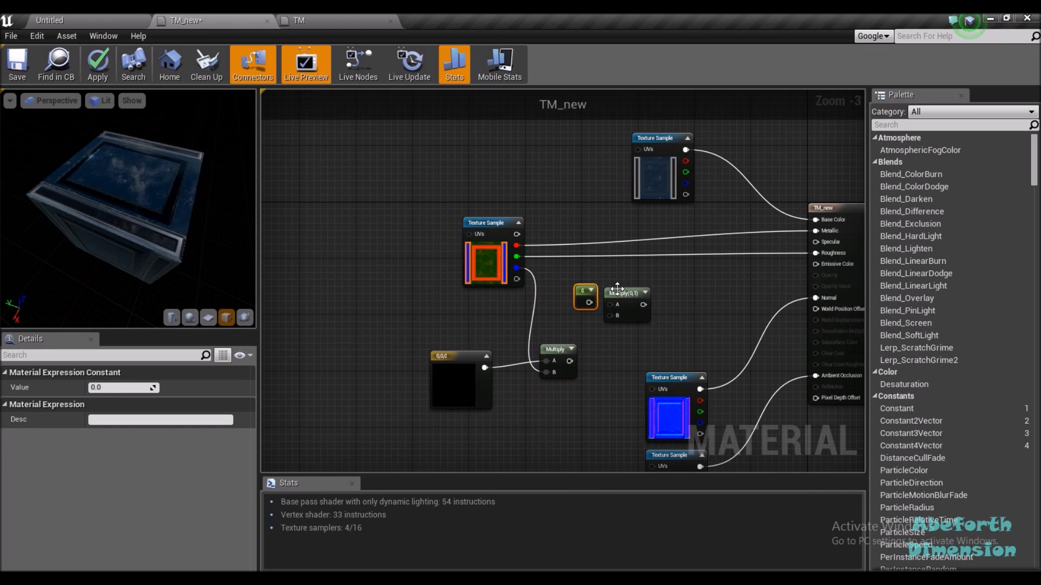
pyautogui.moveTo(588, 302); pyautogui.dragTo(815, 265)
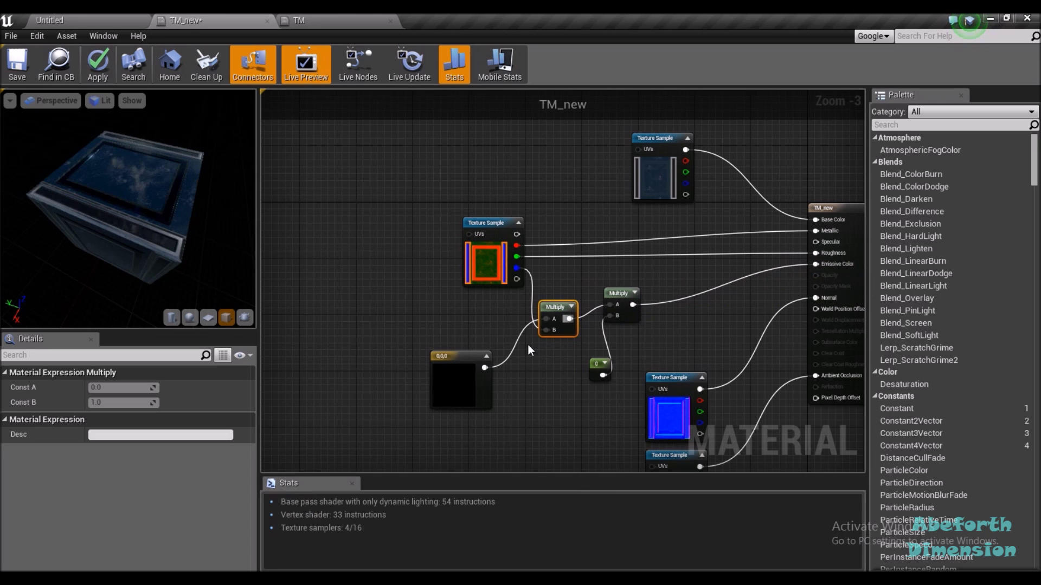
# Tint the Constant3Vector emissive colour light blue (0.147, 0.566, 0.79)
pyautogui.doubleClick(456, 390)
pyautogui.moveTo(526, 390)
pyautogui.mouseDown()
pyautogui.moveTo(529, 372)
pyautogui.moveTo(502, 359)
pyautogui.moveTo(492, 372)
pyautogui.mouseUp()
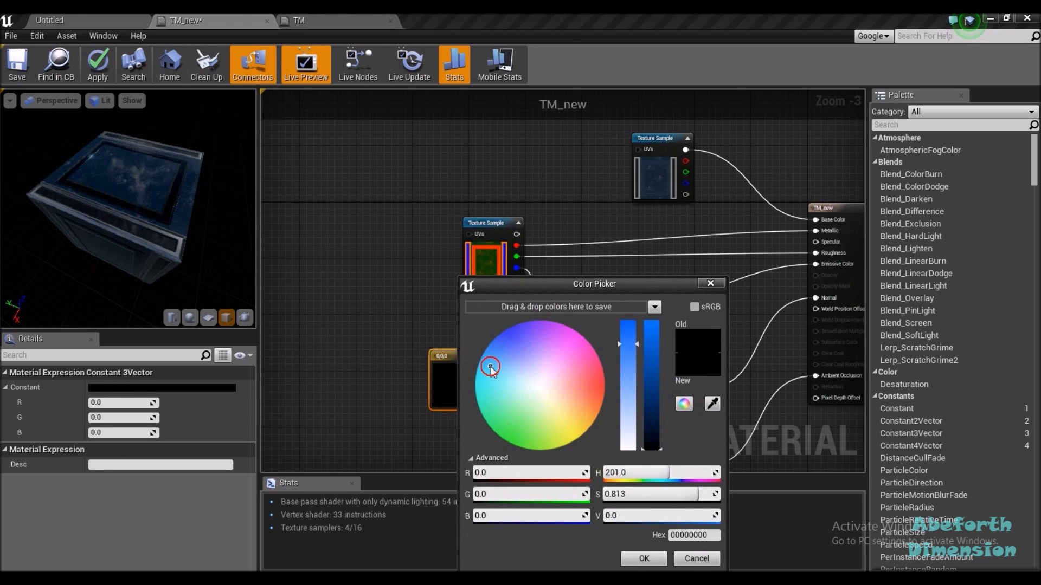
pyautogui.moveTo(651, 412); pyautogui.dragTo(651, 347)
pyautogui.click(636, 563)
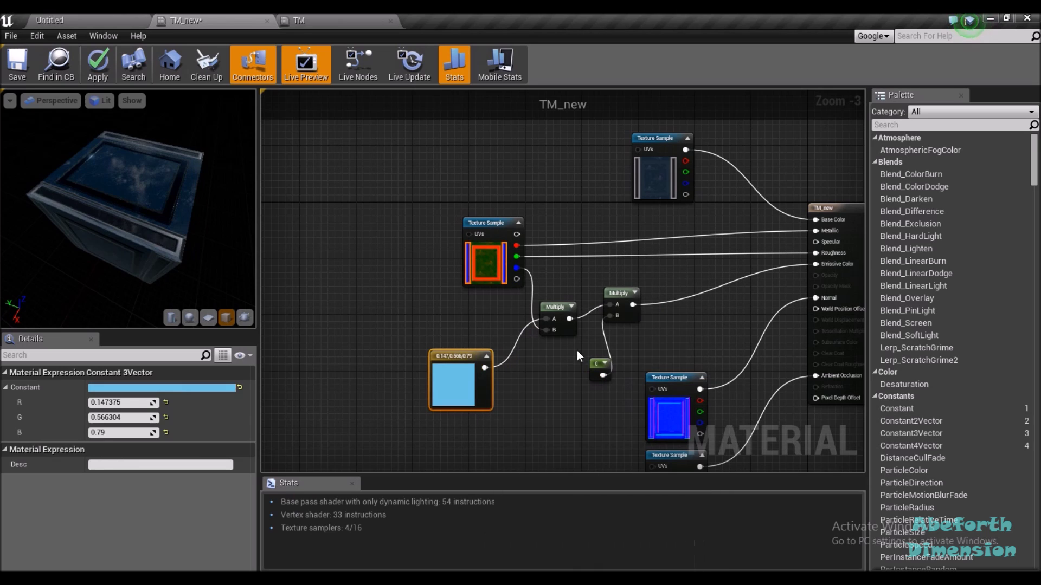
# Set the scalar Constant emissive multiplier's Value to 15
pyautogui.click(598, 365)
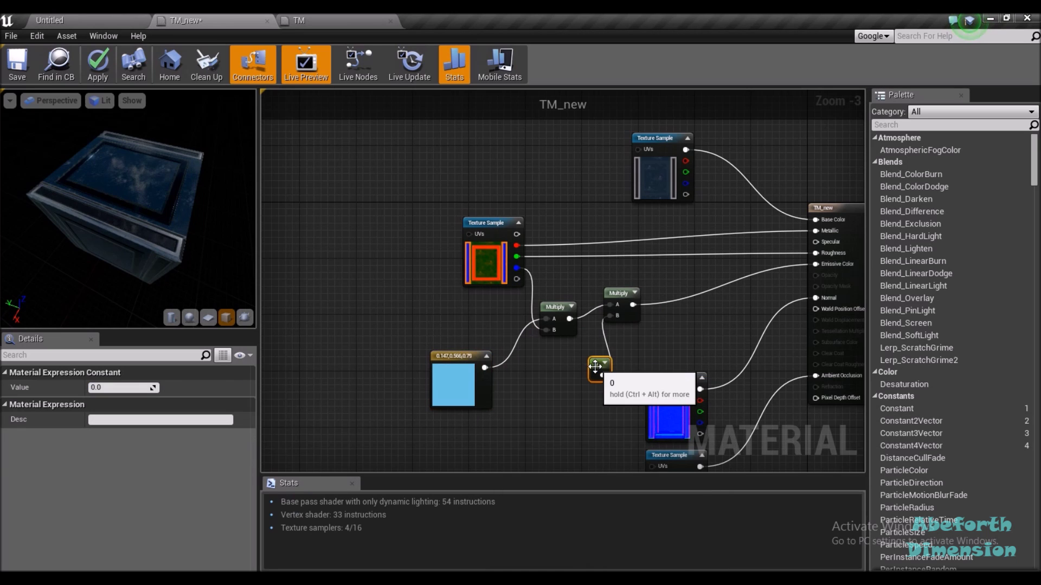
pyautogui.click(103, 388)
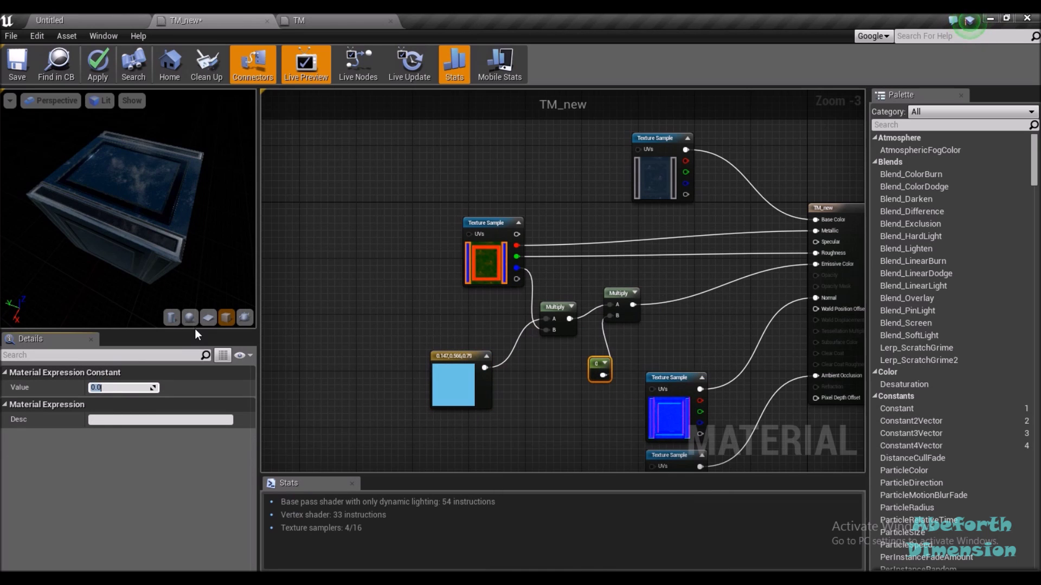
pyautogui.write('15')
pyautogui.press('Return')
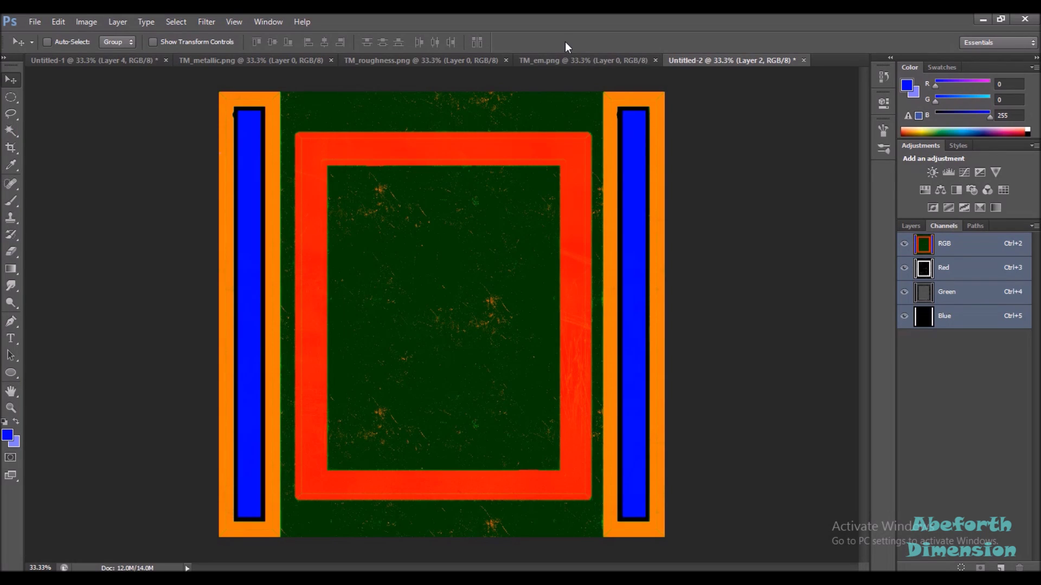
# Bring the TM_em.png document with its two white vertical bars to the front
pyautogui.click(561, 61)
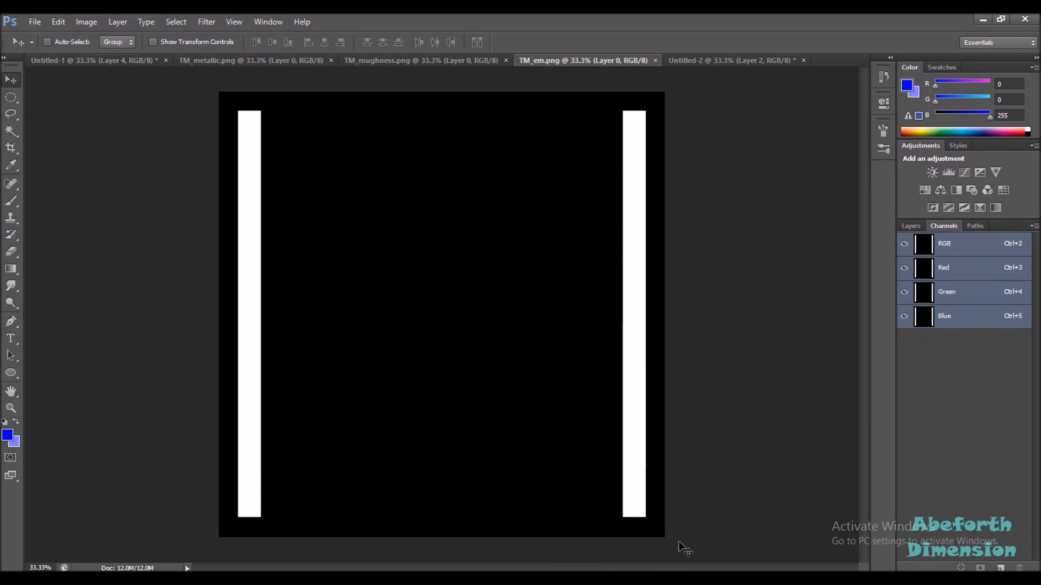